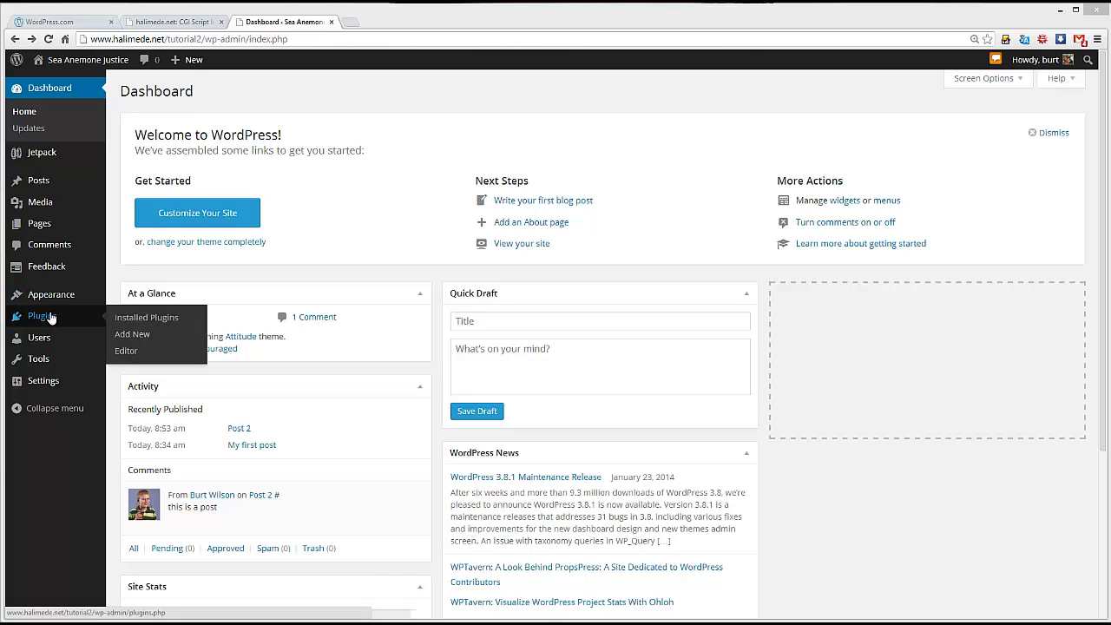
Search the plugin directory for "simplified google maps" to find a new plugin to install
left_click(129, 336)
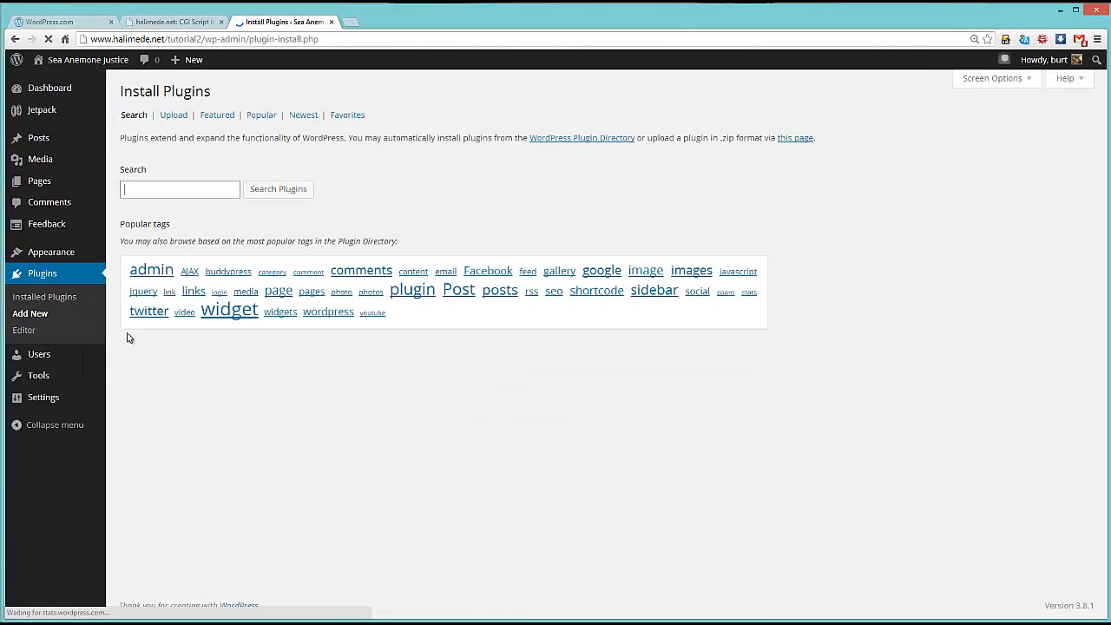
left_click(188, 188)
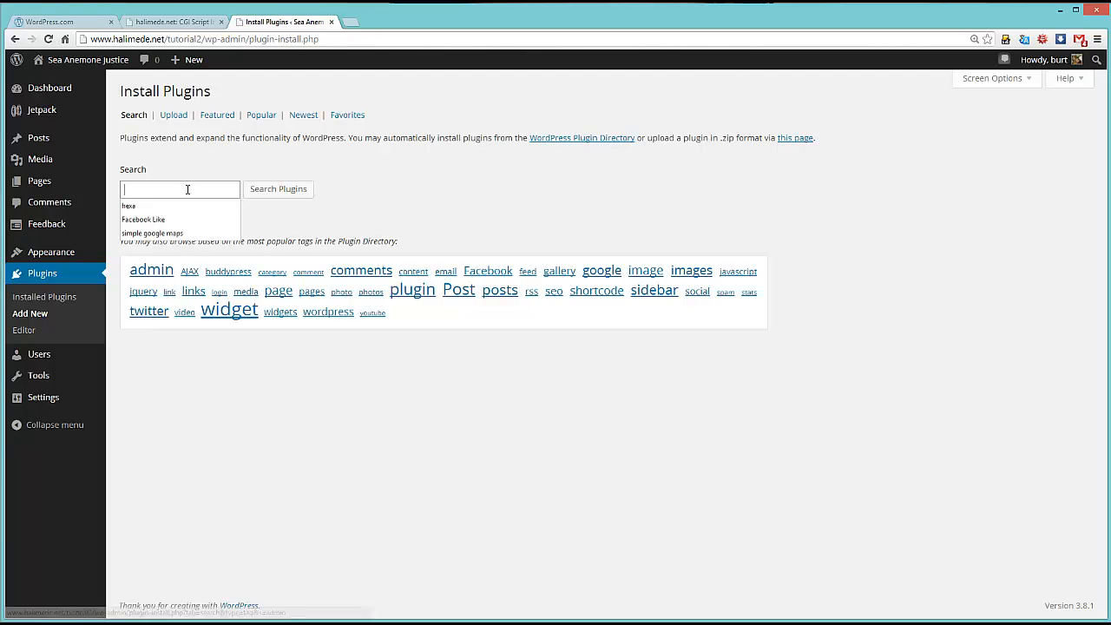
left_click(190, 169)
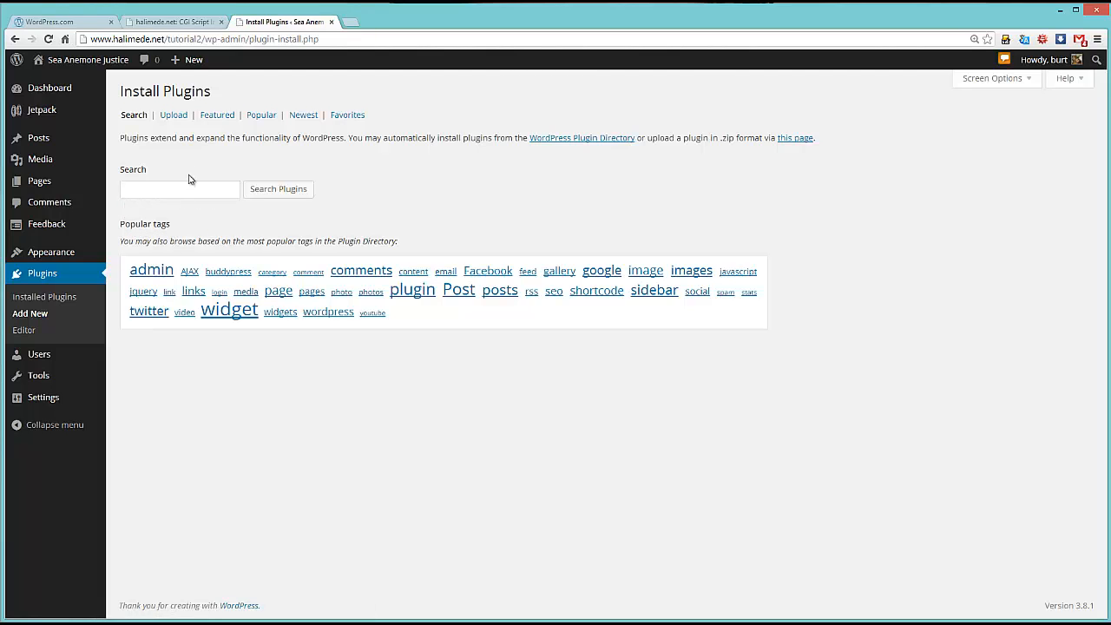
left_click(191, 188)
type("simp")
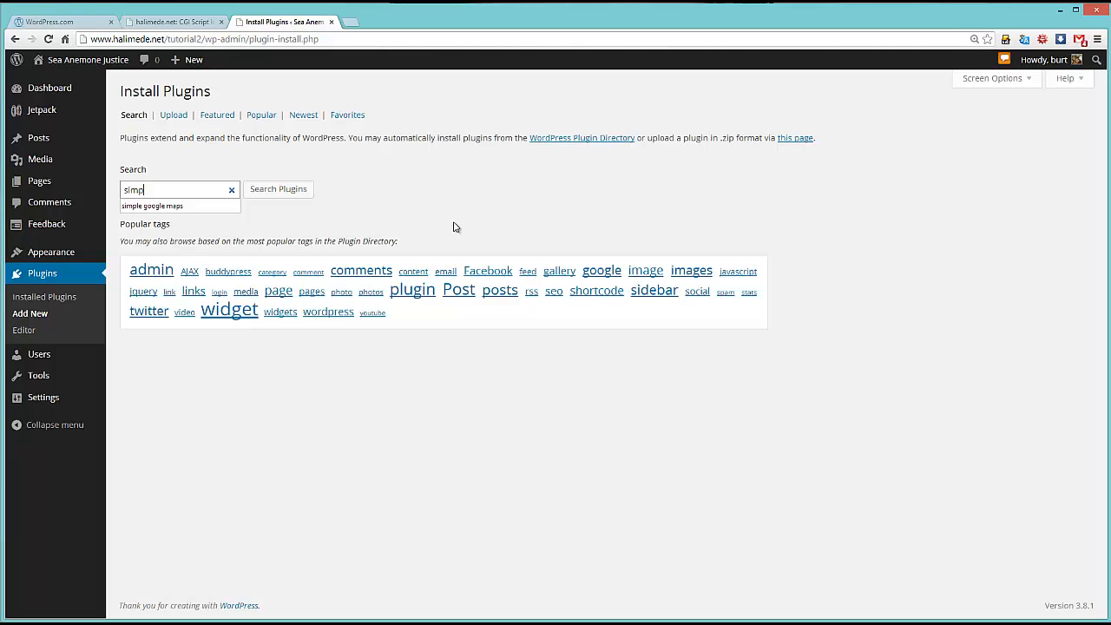
type("lified google maps")
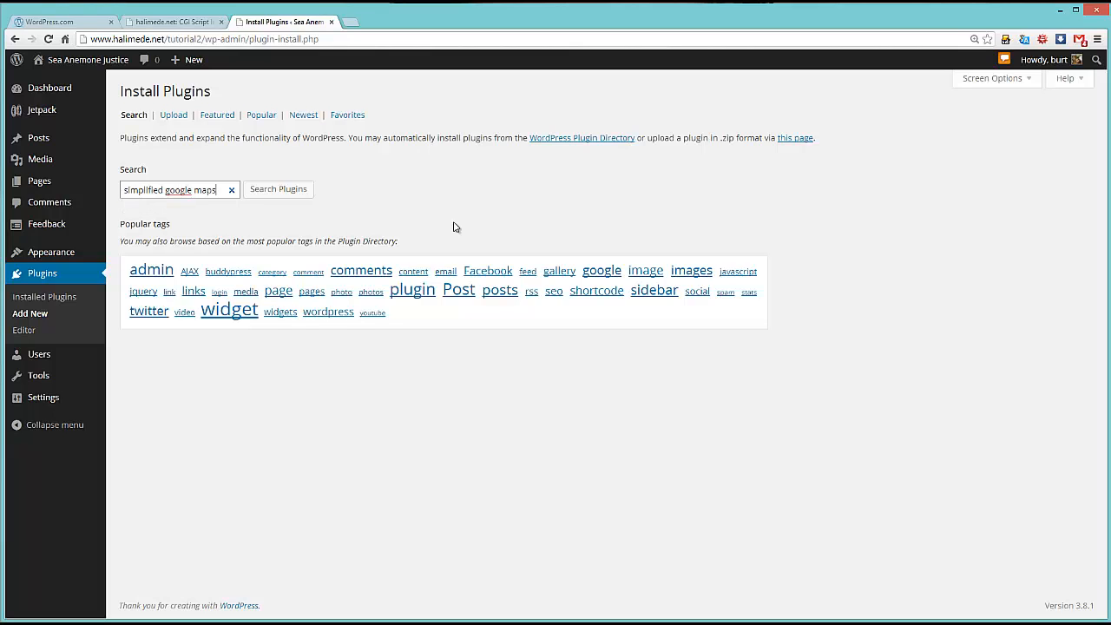
left_click(280, 189)
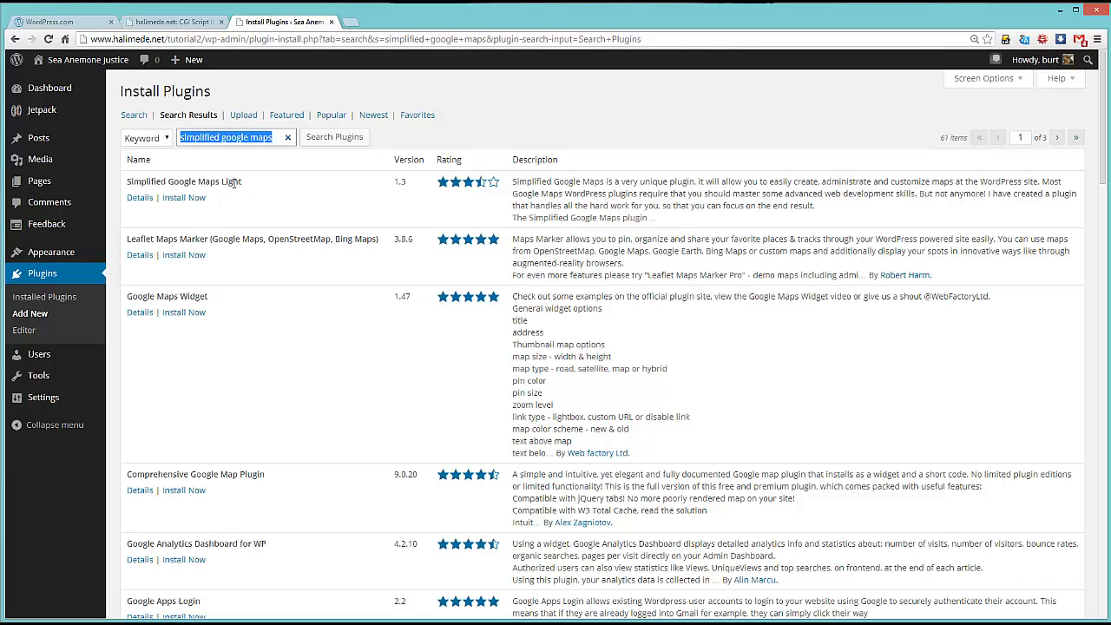
Install and activate the Simplified Google Maps Light plugin
left_click(181, 199)
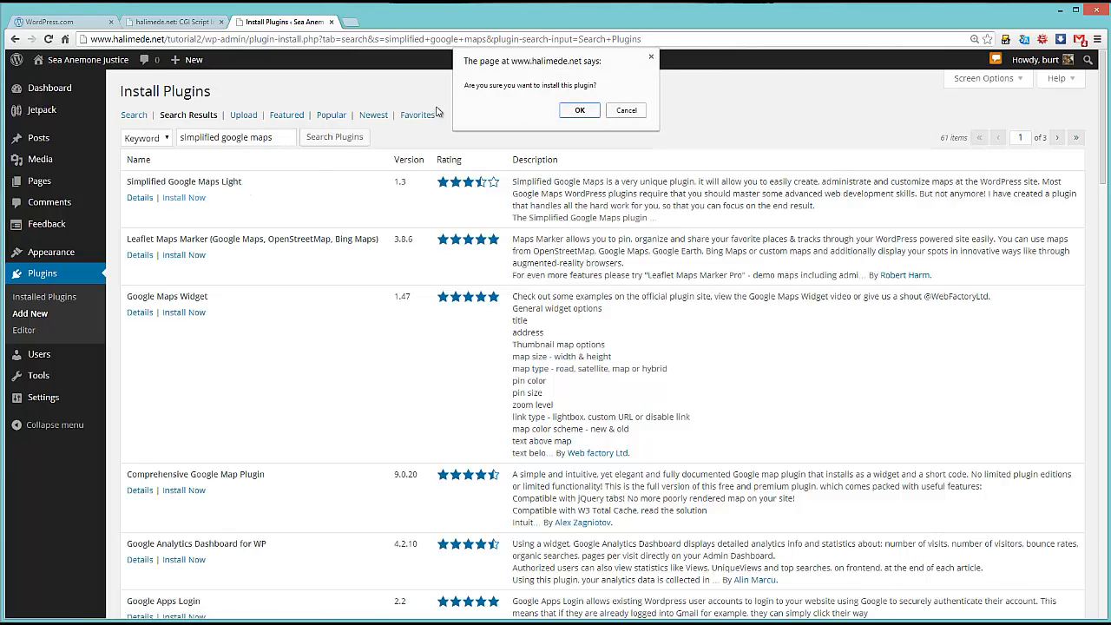
left_click(579, 111)
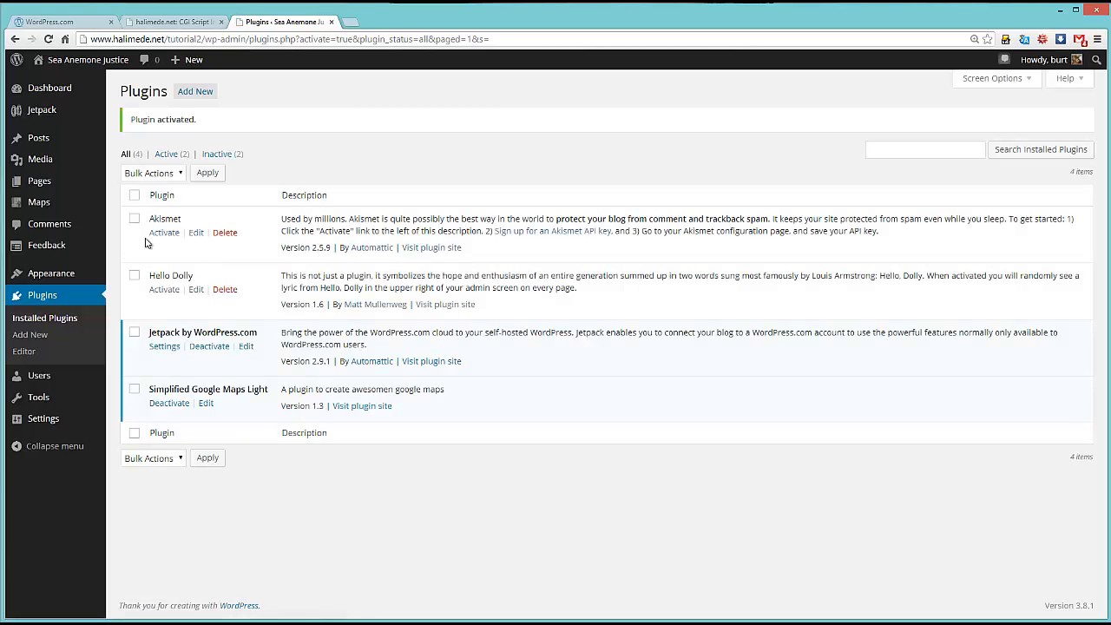
Start a new map with the Maps plugin
mouse_move(52, 208)
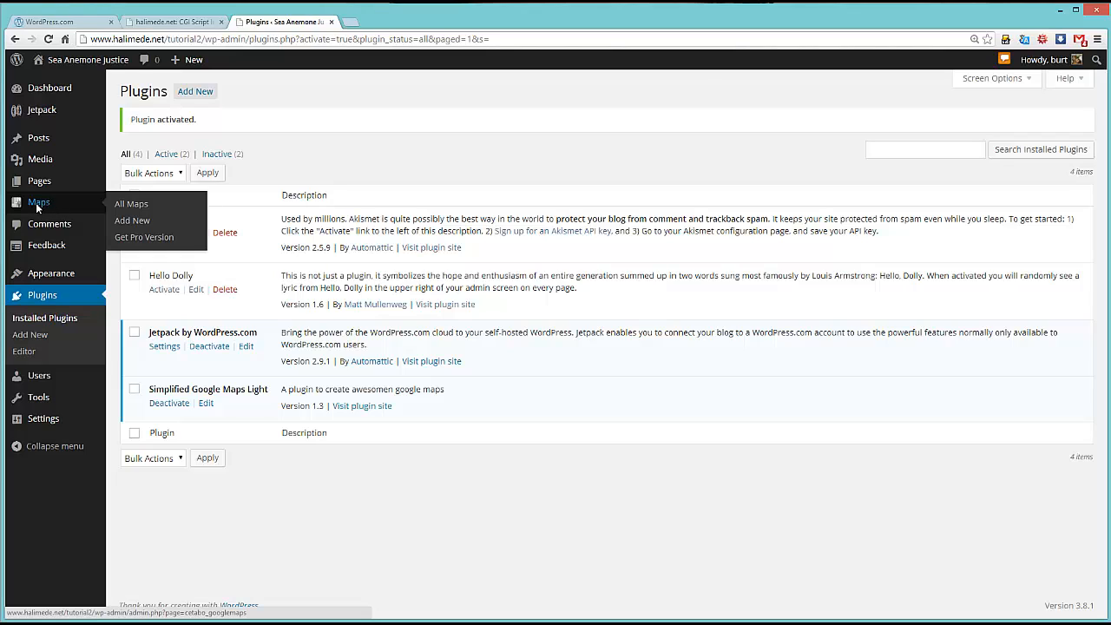
left_click(39, 208)
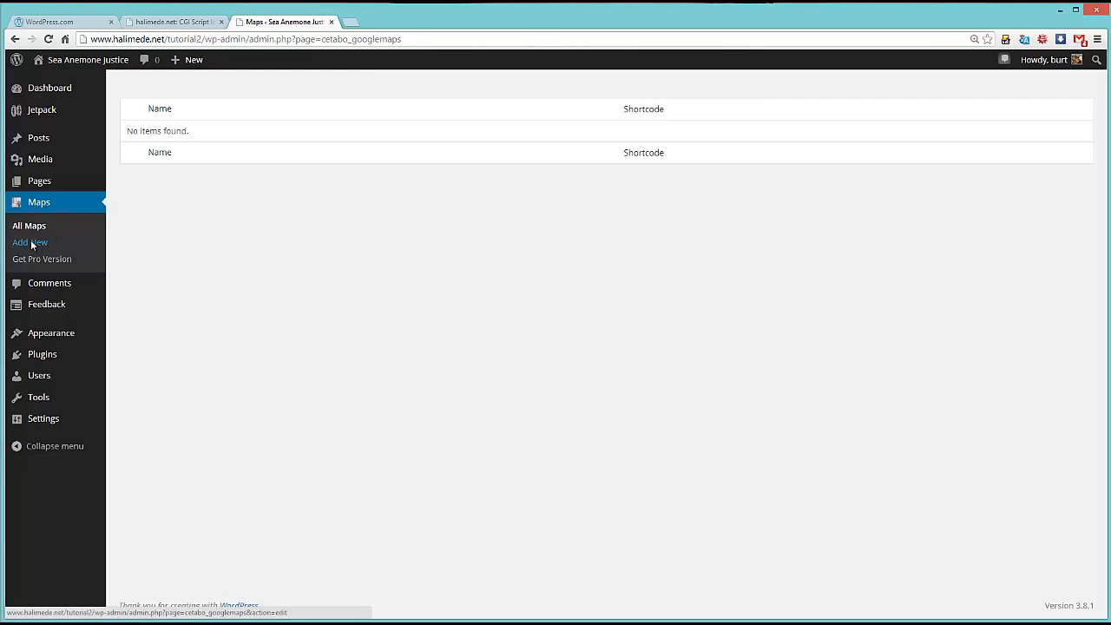
left_click(31, 244)
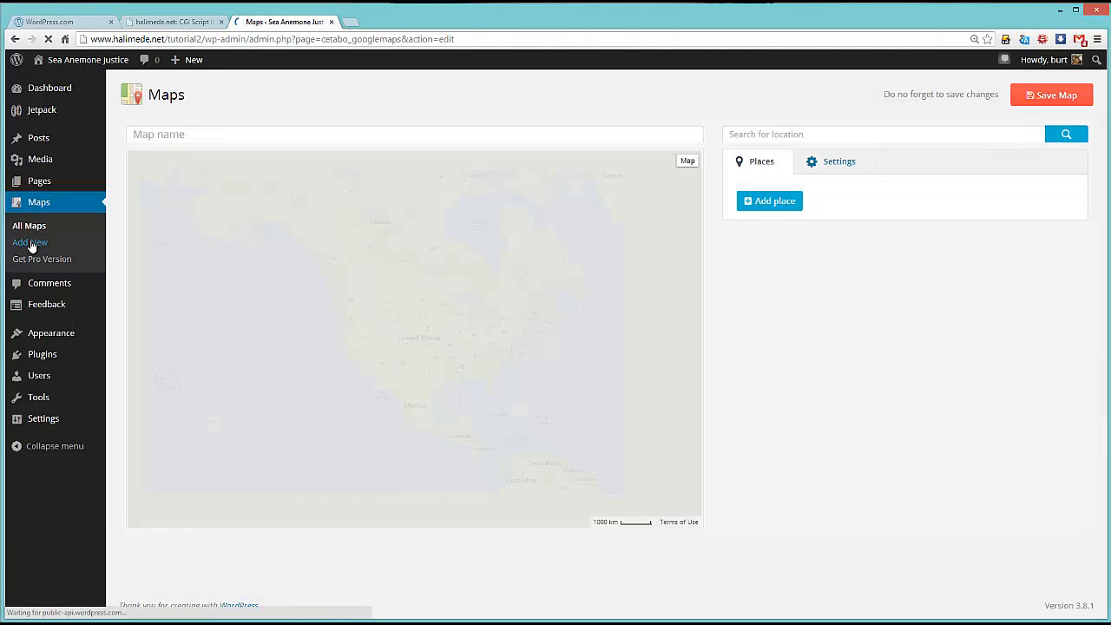
Add a place to the map and position its marker in the Indian Ocean, at about -20.76, 77.88
left_click_drag(183, 364, 487, 323)
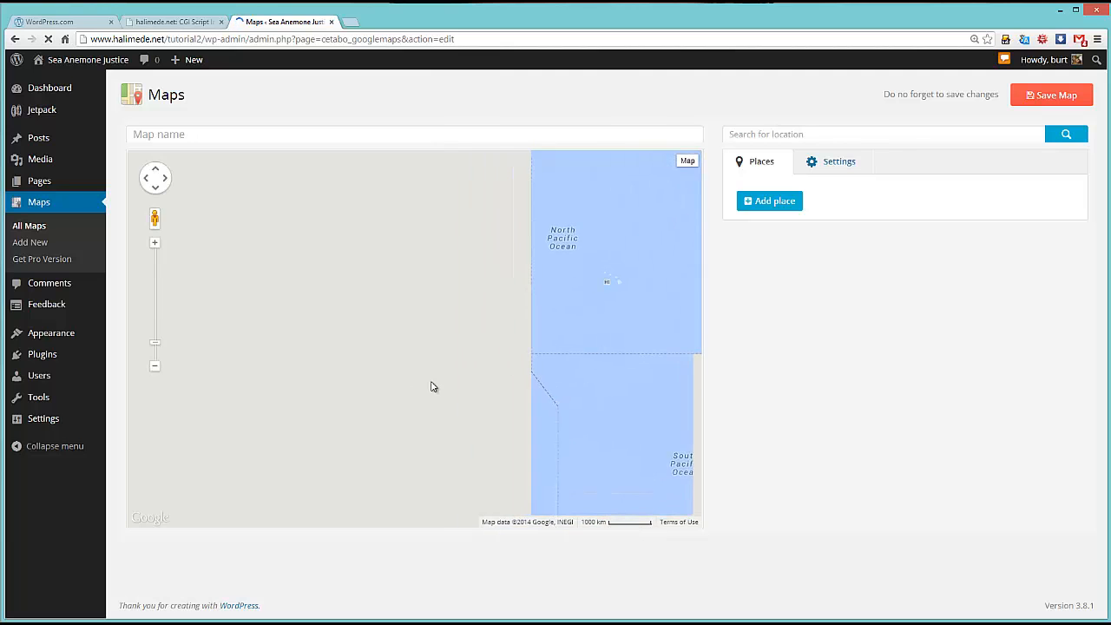
left_click_drag(668, 389, 395, 371)
left_click_drag(569, 359, 387, 387)
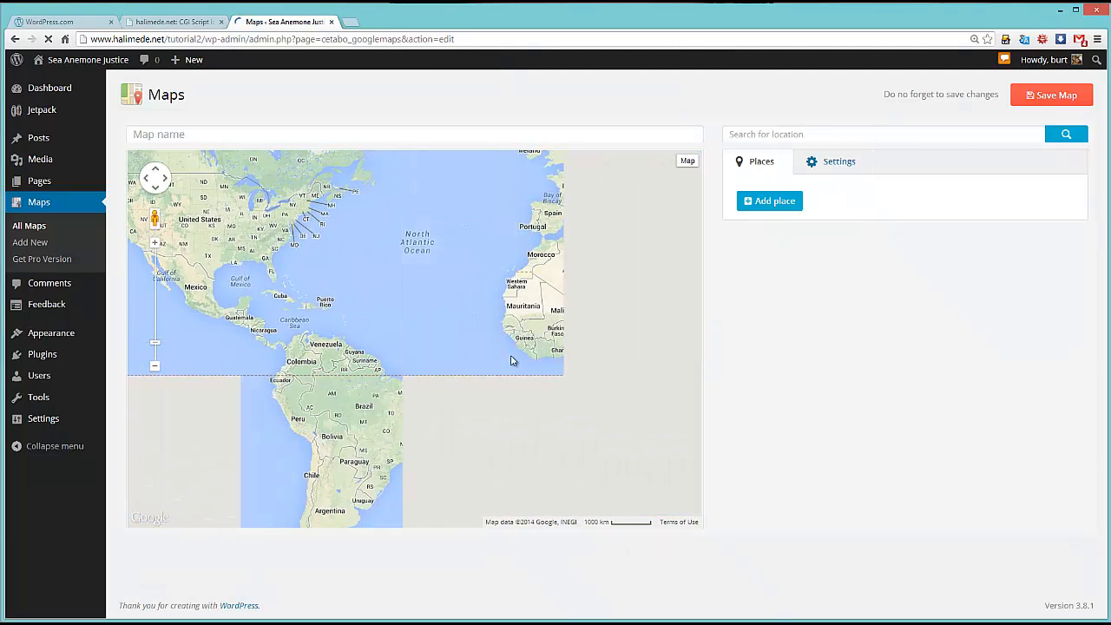
left_click_drag(513, 360, 429, 371)
left_click_drag(503, 373, 367, 372)
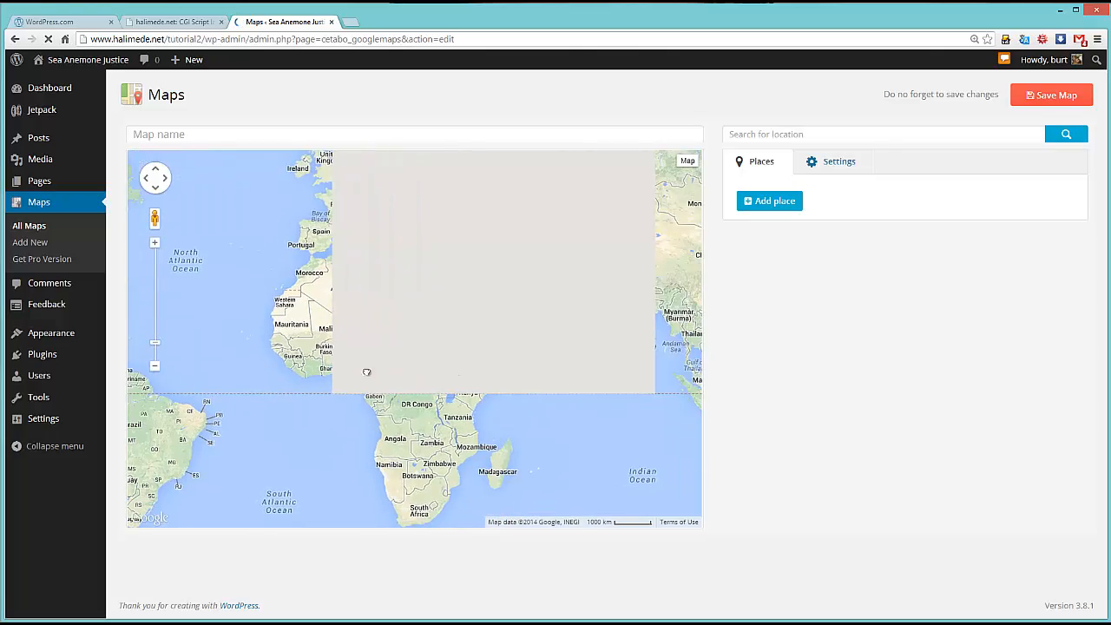
left_click_drag(502, 416, 309, 421)
left_click_drag(364, 386, 385, 342)
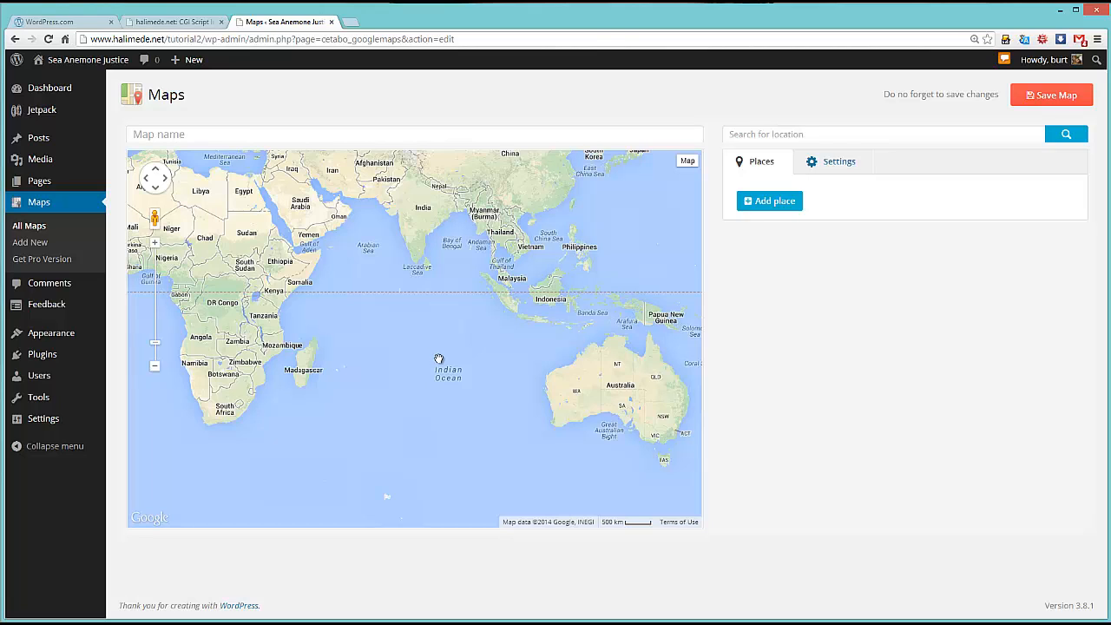
left_click(762, 204)
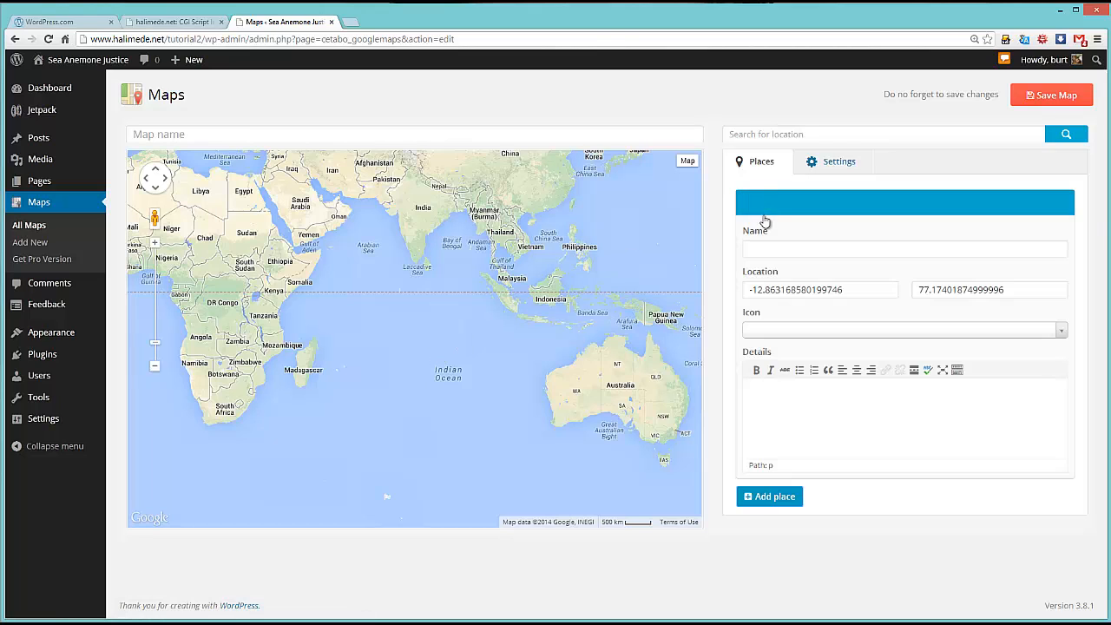
mouse_move(416, 324)
left_mouse_down()
mouse_move(440, 363)
mouse_move(443, 351)
mouse_move(436, 419)
mouse_move(420, 355)
left_mouse_up()
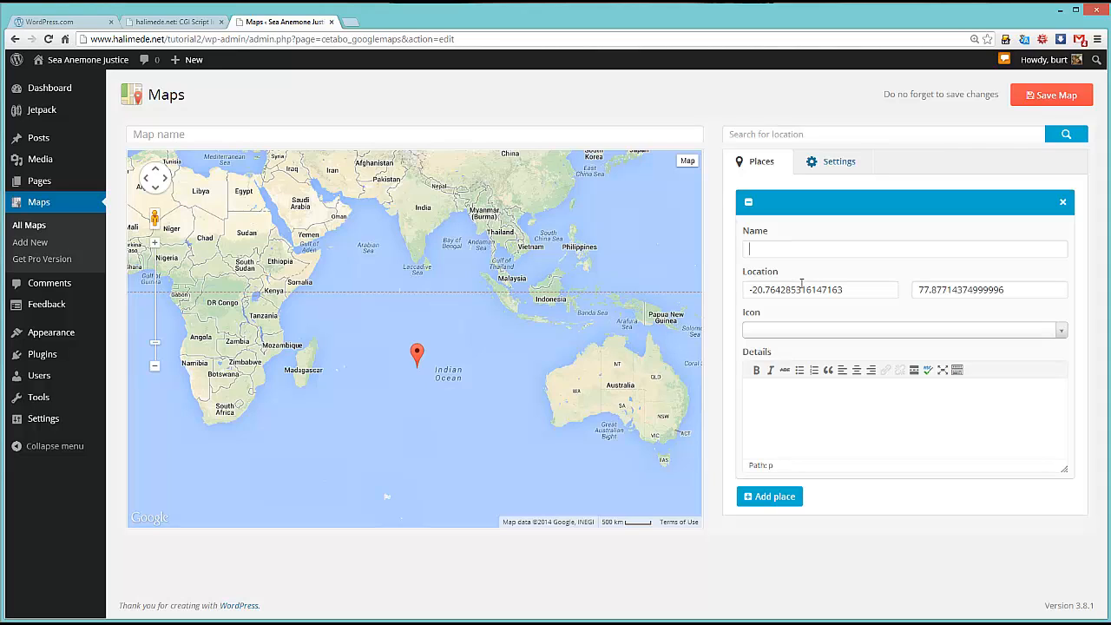
Name the place "Sea Anemones in the Indian Ocean" and set its icon to bats
type("Anemones In the Indian Oc")
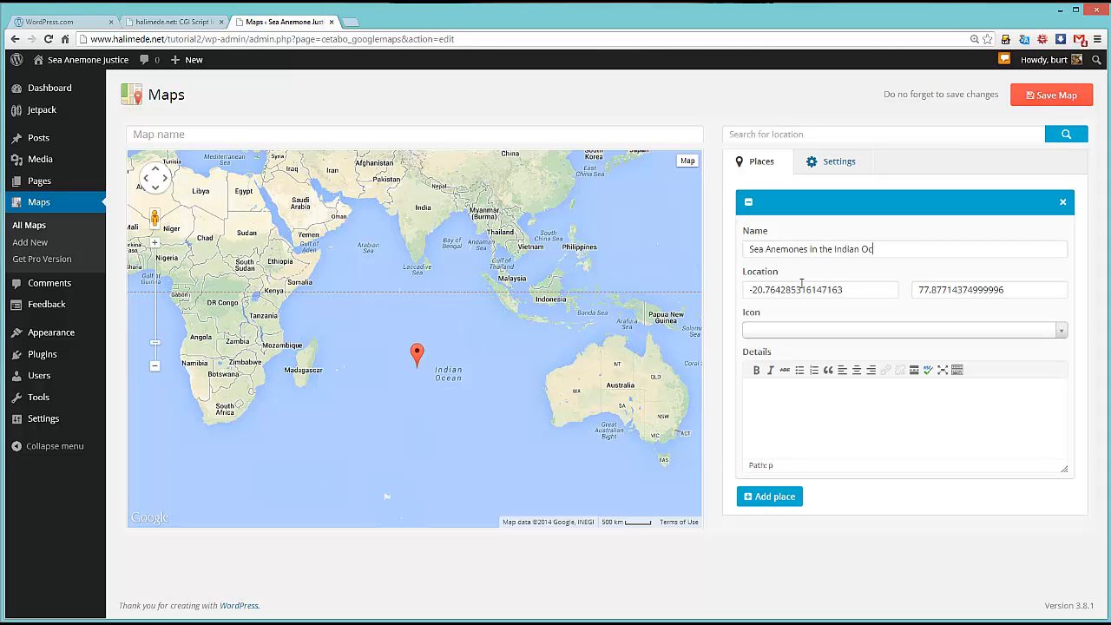
type("ean")
left_click(800, 335)
scroll(975, 415, "down", 5)
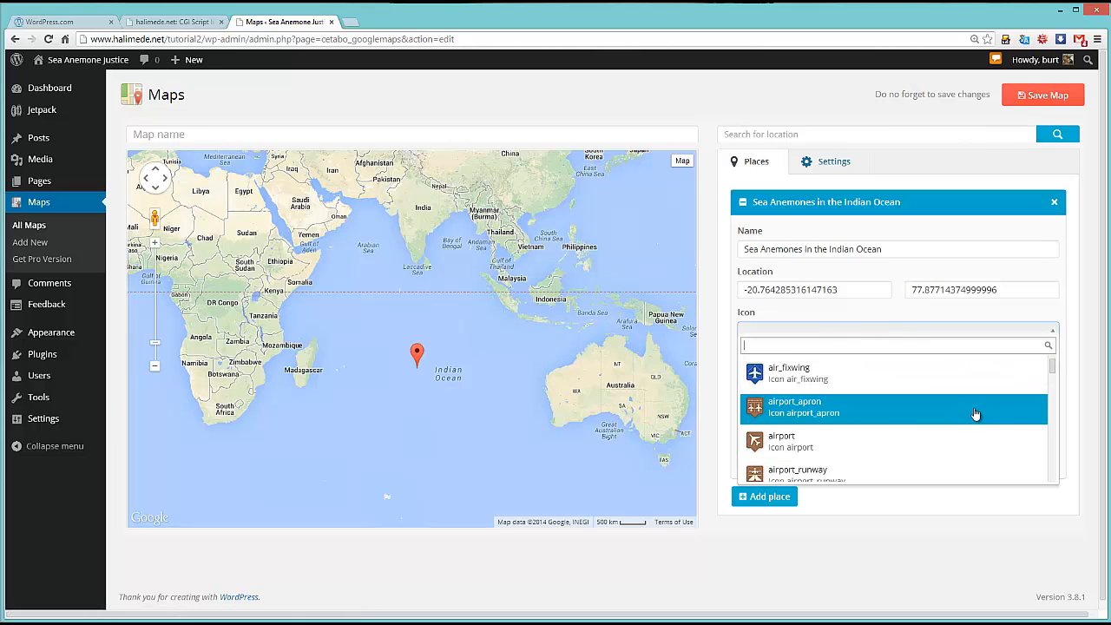
scroll(976, 415, "down", 10)
scroll(978, 414, "up", 1)
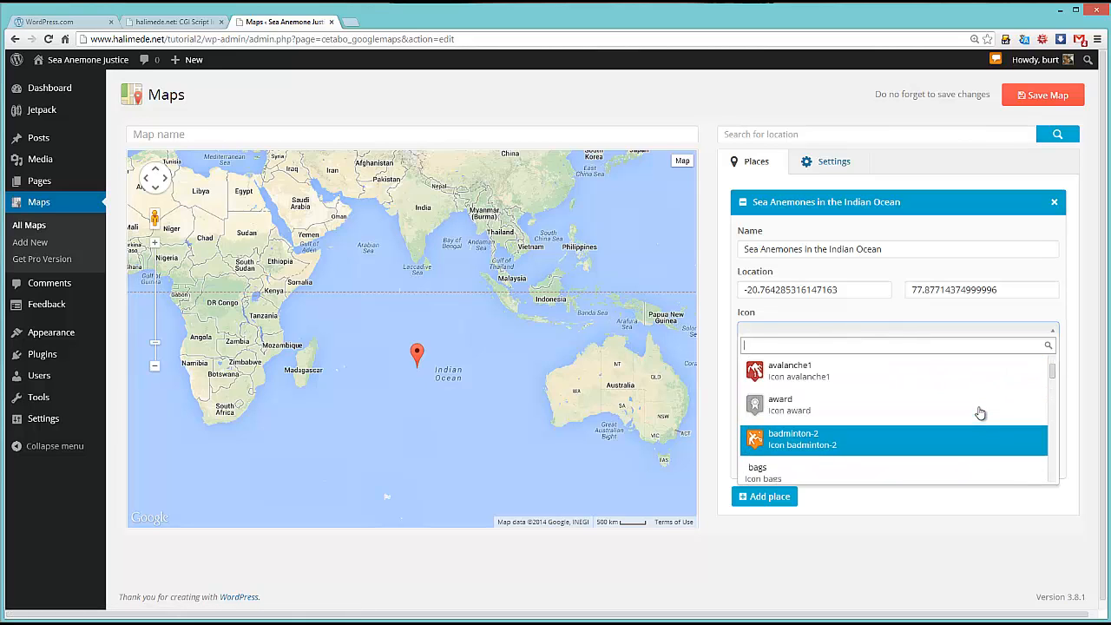
scroll(980, 413, "down", 4)
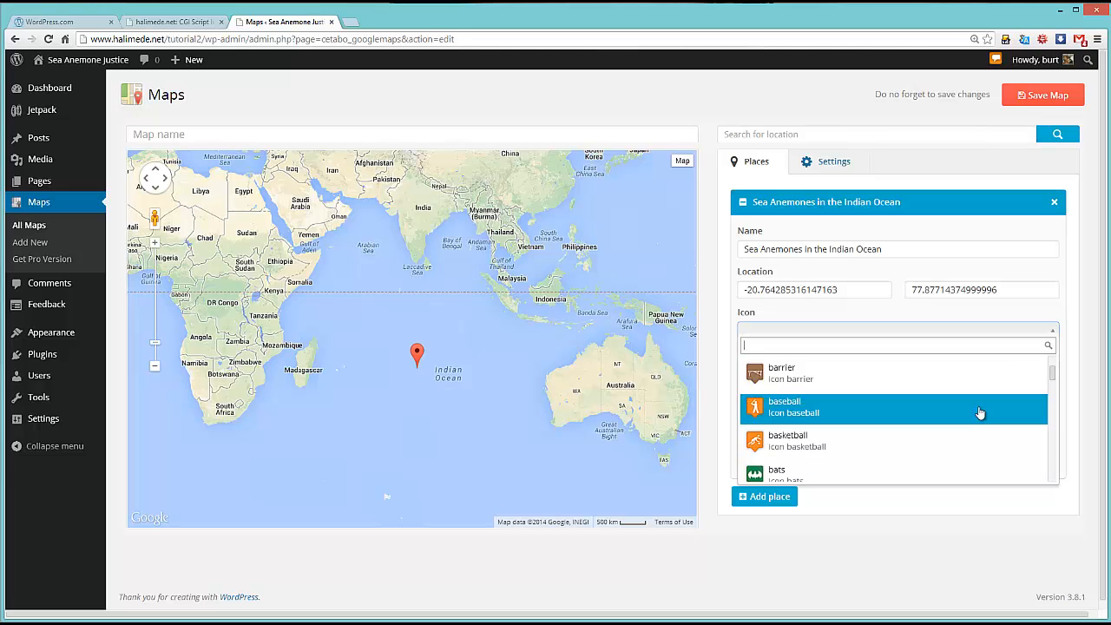
scroll(979, 413, "down", 1)
scroll(979, 413, "down", 3)
scroll(979, 413, "up", 3)
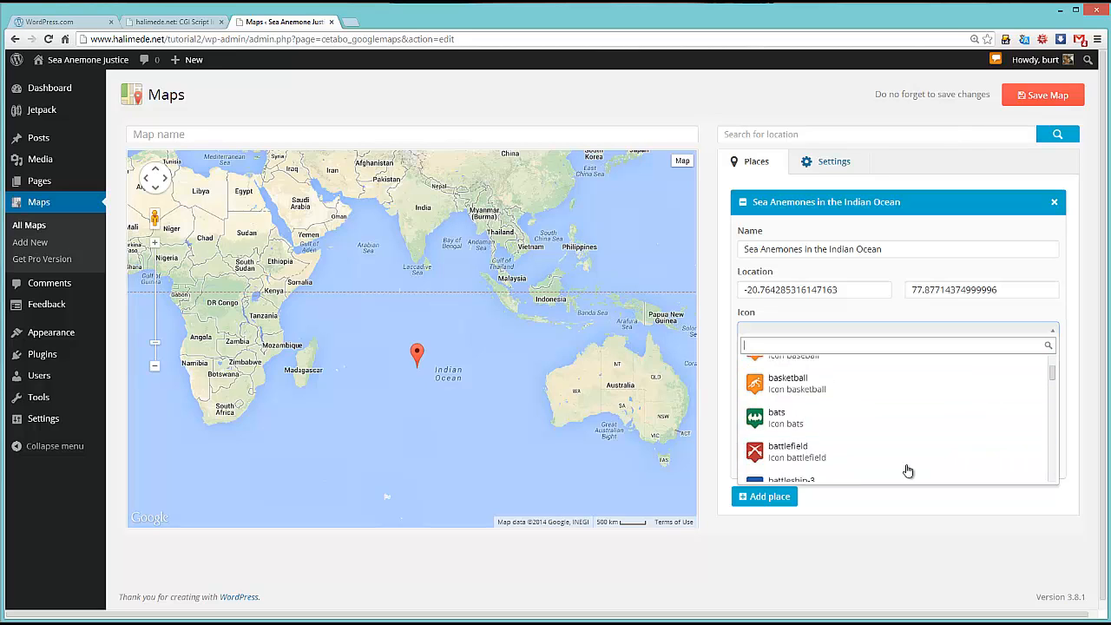
left_click(768, 424)
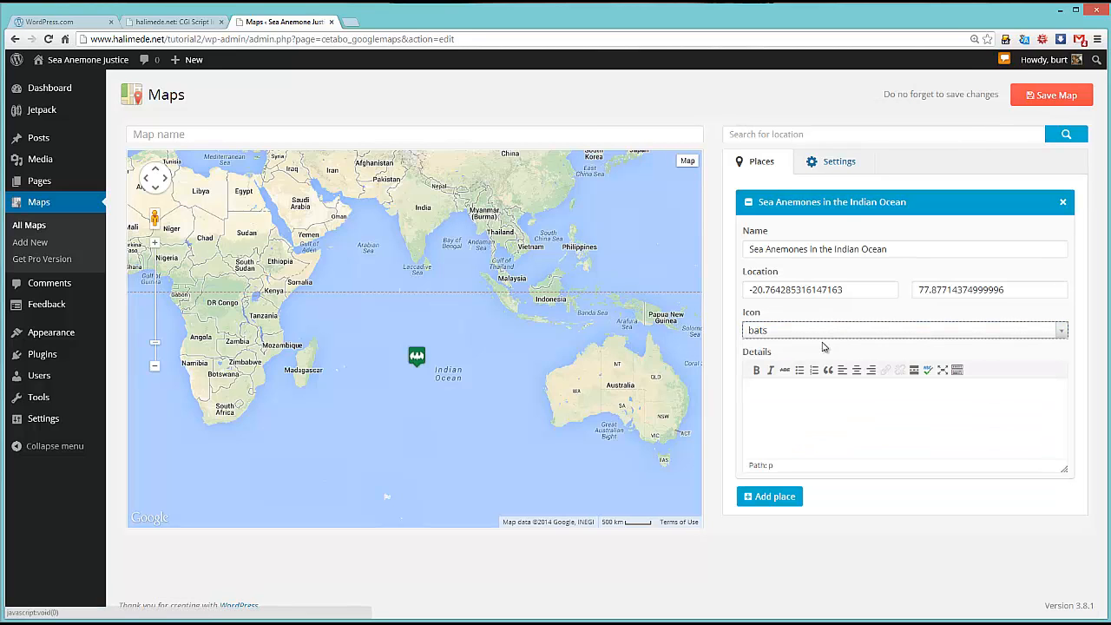
Enter "Sea Anemones here are facing grave threat!" as the details of the place
left_click(828, 431)
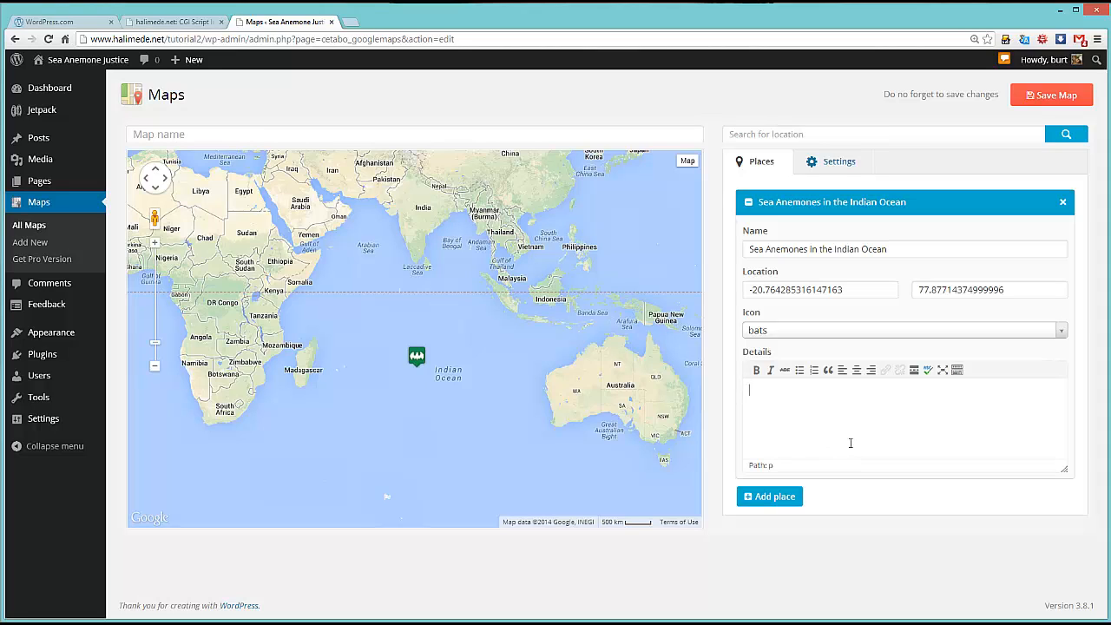
type("Sea Anemones in")
key("BackSpace")
key("BackSpace")
type("here are facing grave threat!")
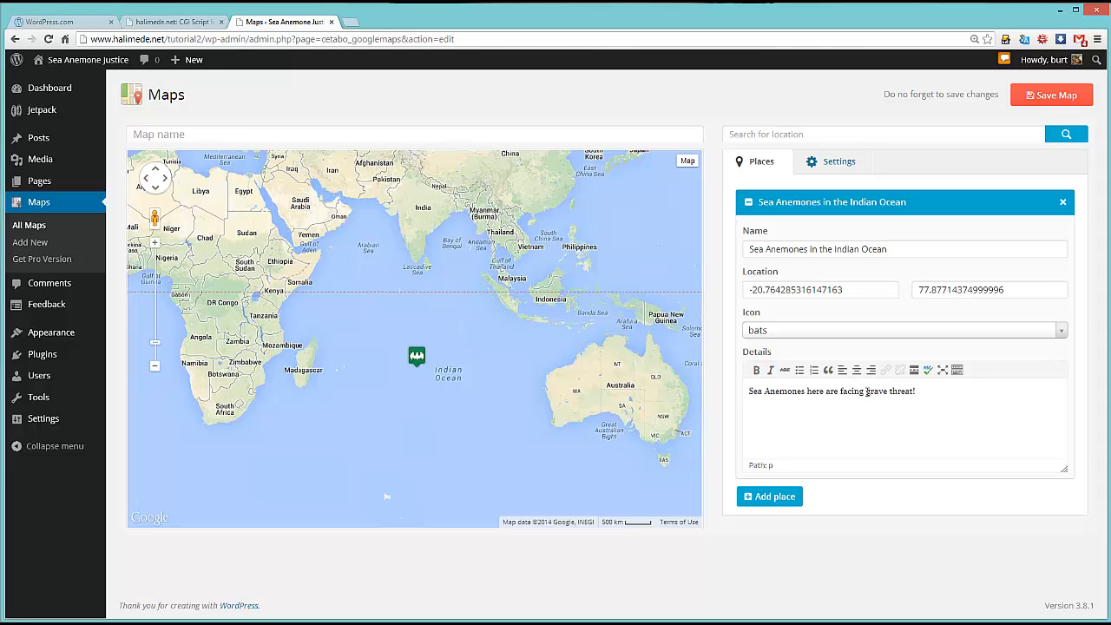
left_click_drag(867, 392, 914, 391)
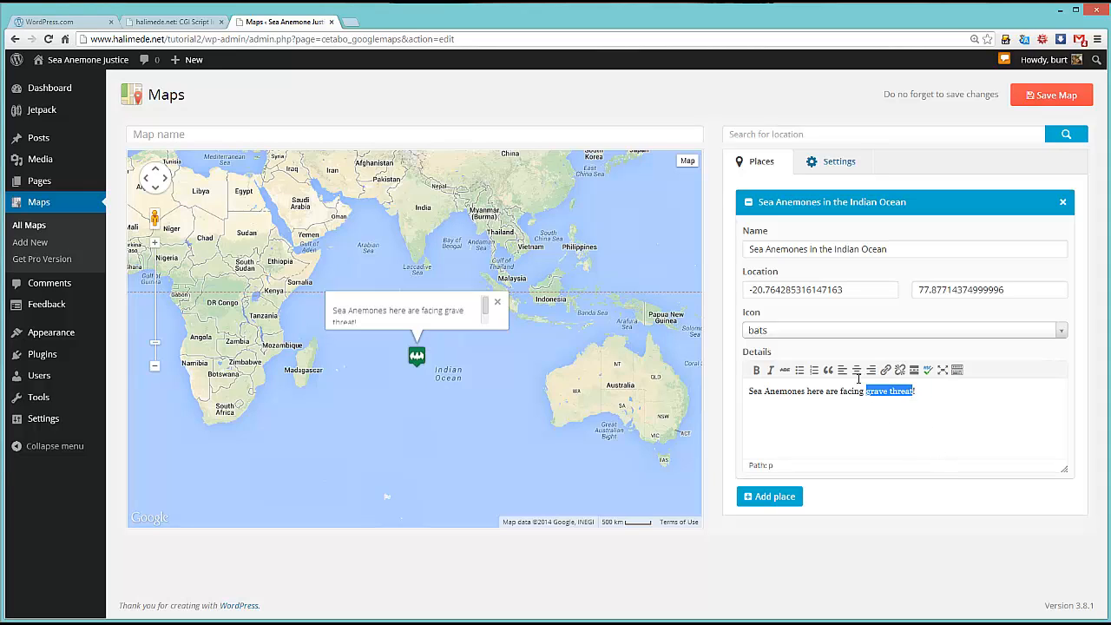
left_click(866, 411)
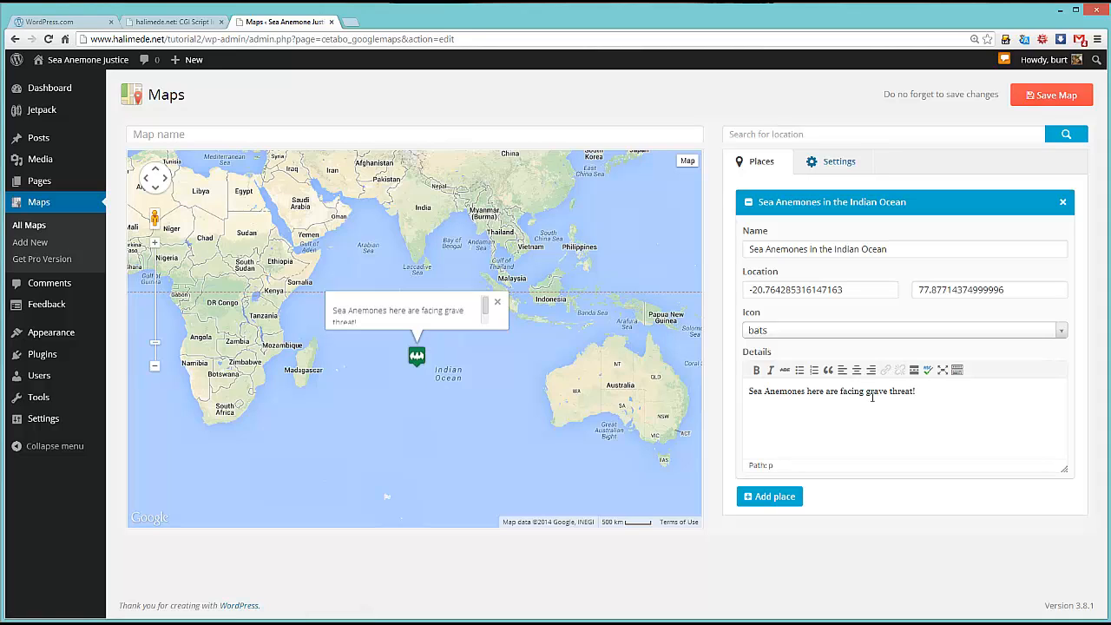
left_click_drag(865, 393, 913, 390)
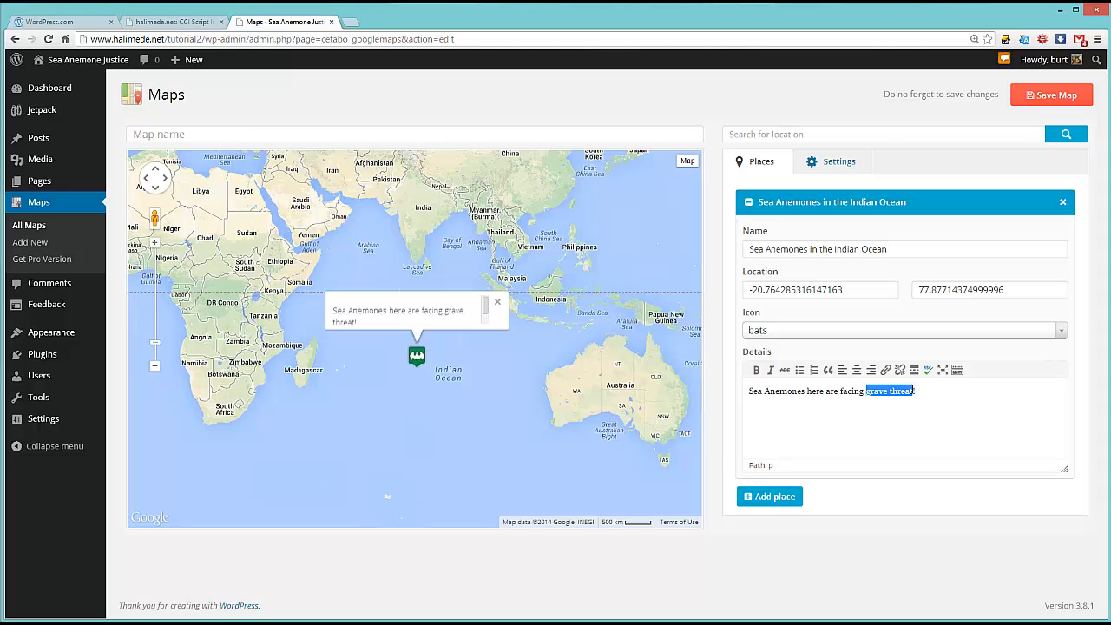
left_click(884, 372)
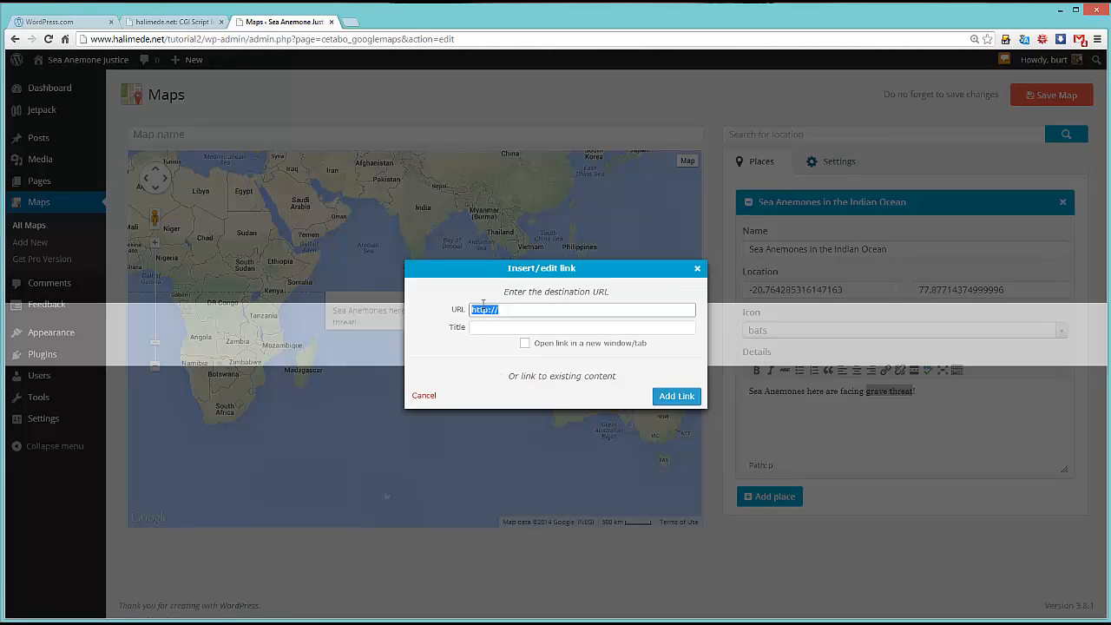
left_click(534, 309)
type("www.google.com")
key("Tab")
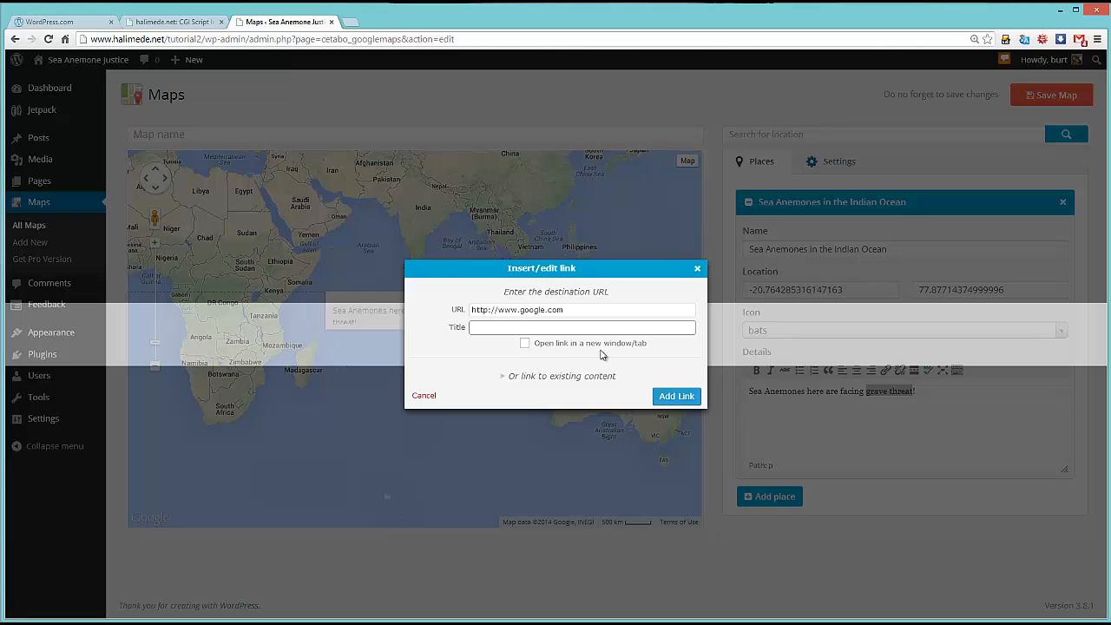
Make the link open in a new window/tab, view the existing content options, and add the link
left_click(532, 345)
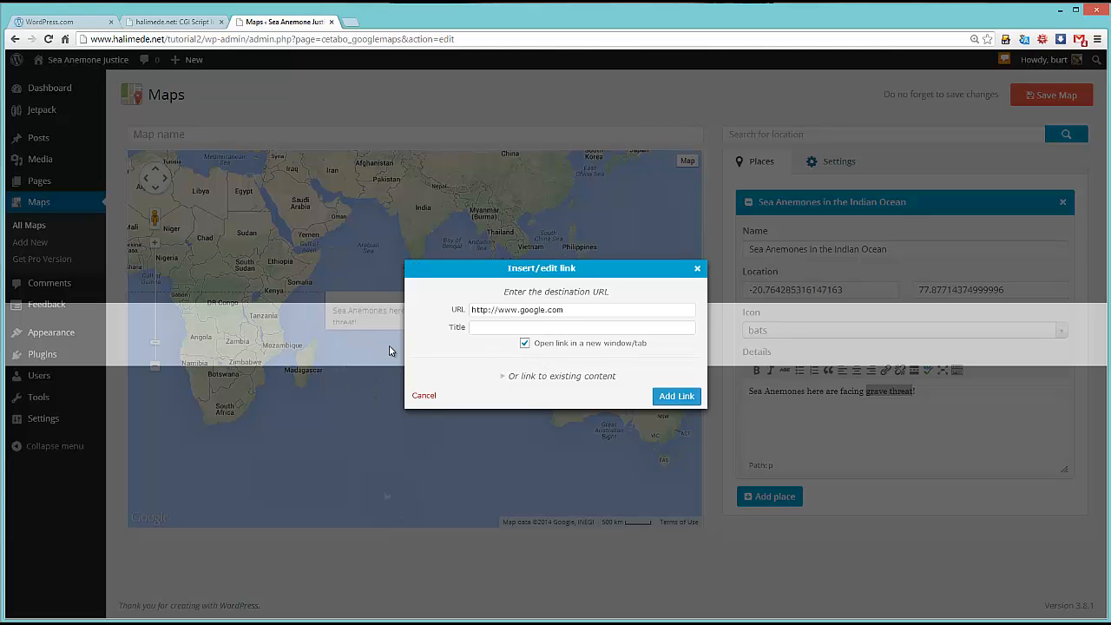
left_click(578, 328)
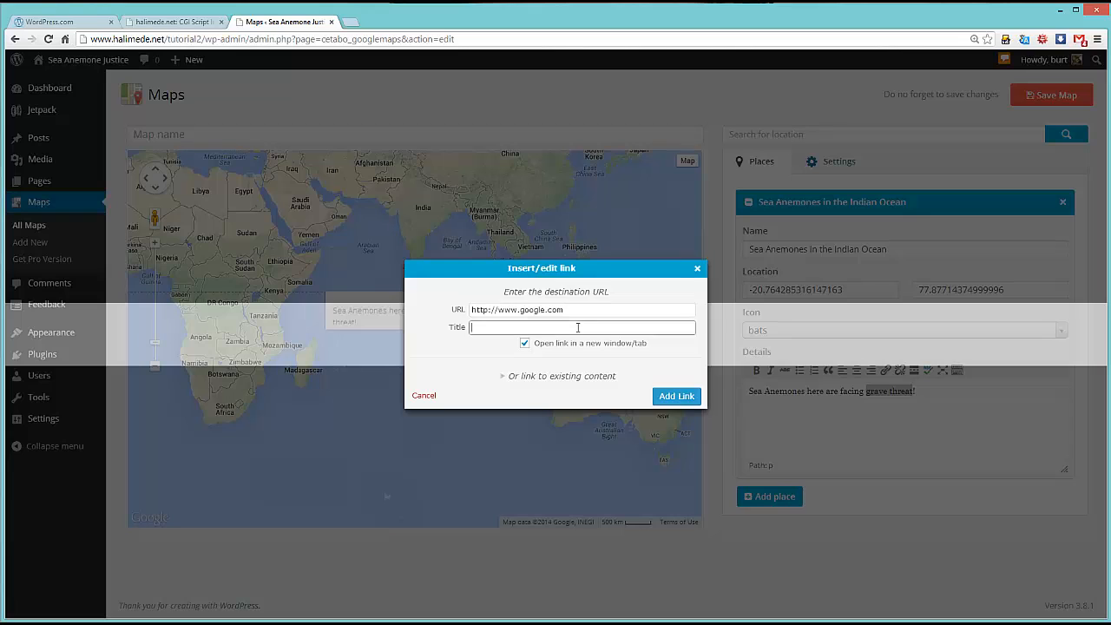
left_click(525, 345)
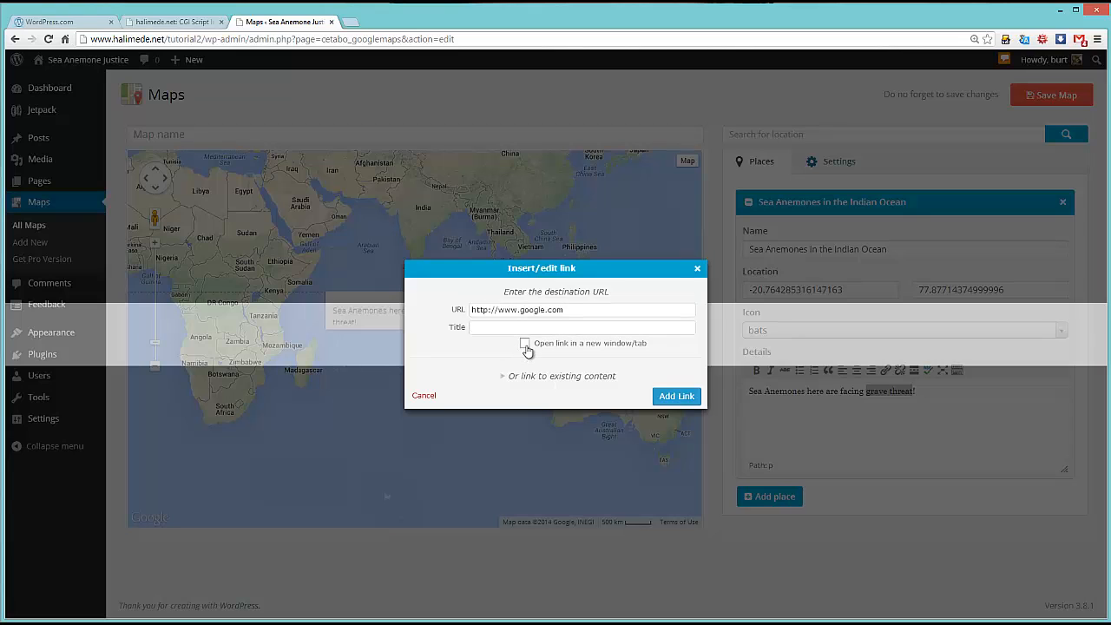
left_click(525, 345)
left_click(508, 378)
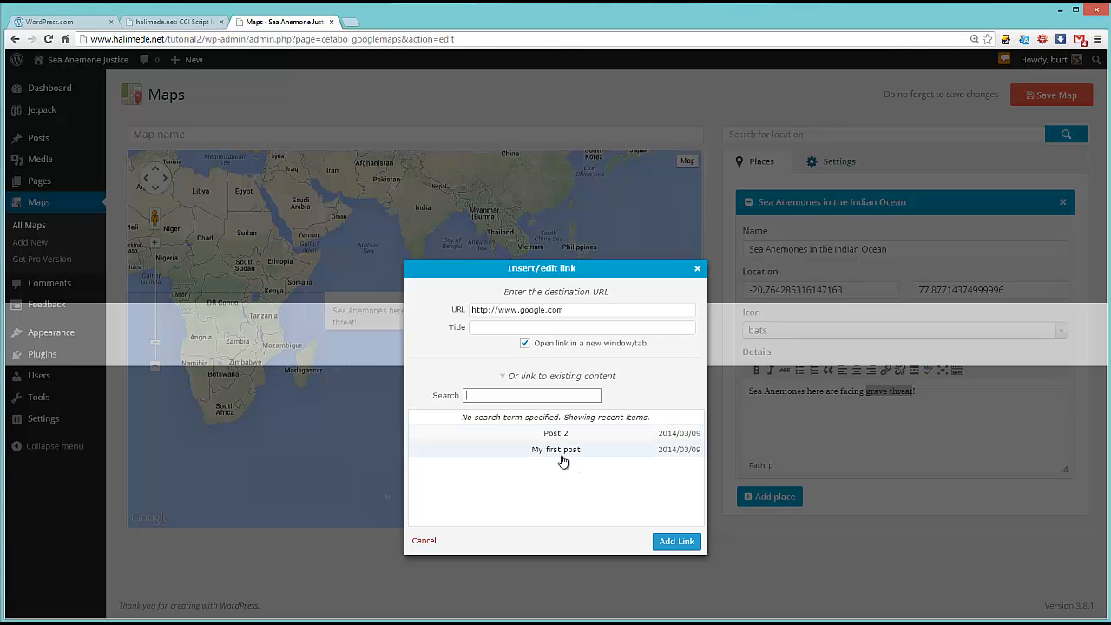
left_click(670, 543)
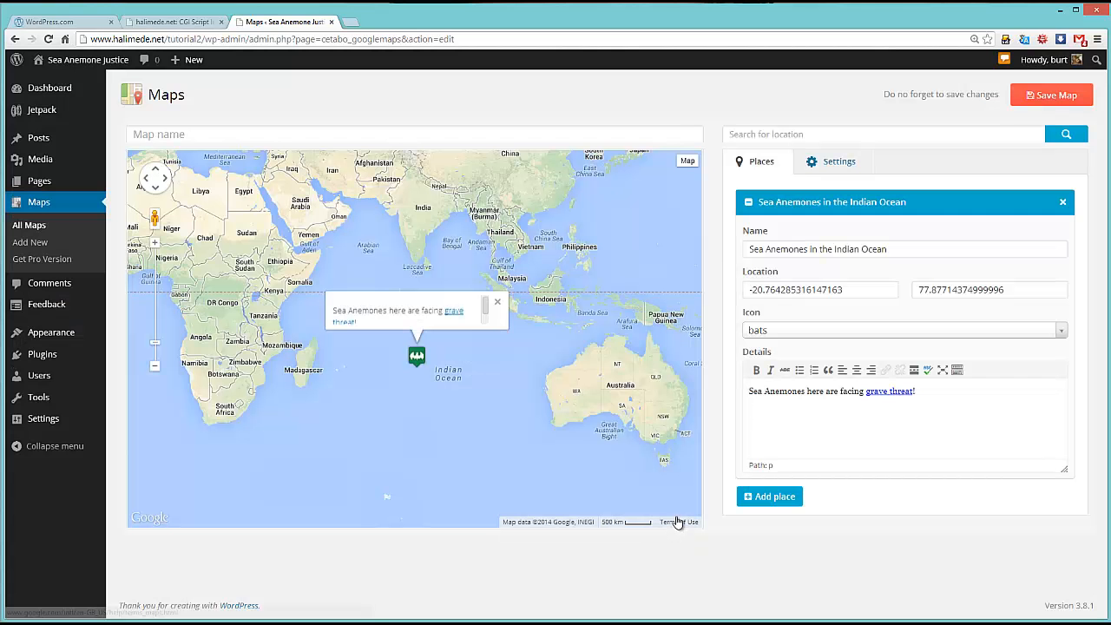
Open the map settings and shift the map towards Africa and back to see how the centre coordinates respond
left_click(833, 162)
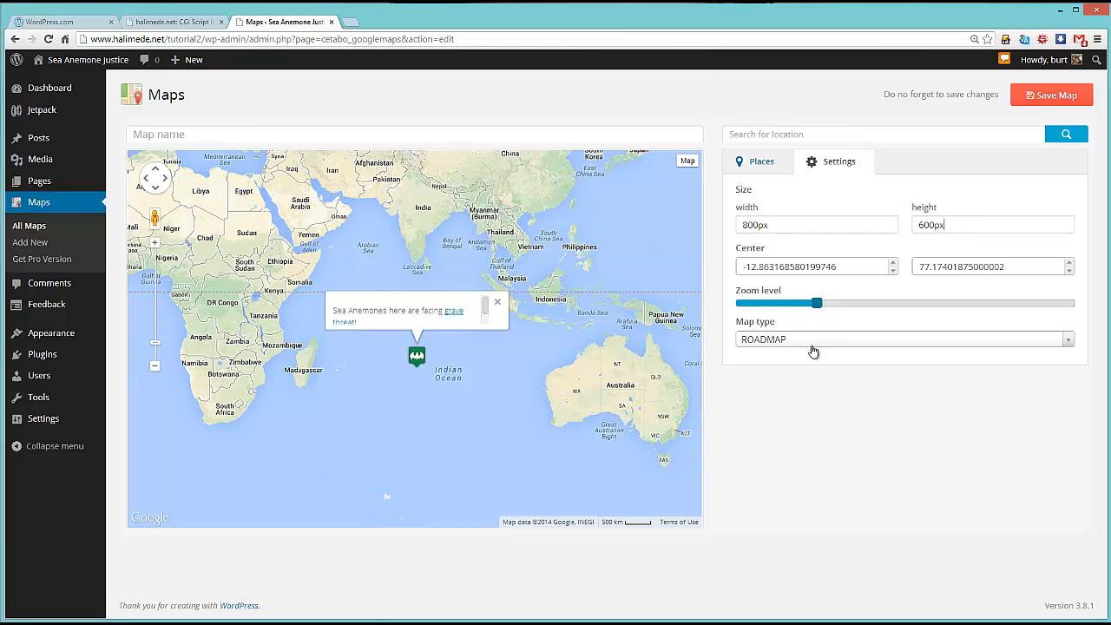
mouse_move(498, 367)
left_mouse_down()
mouse_move(519, 342)
mouse_move(505, 342)
mouse_move(514, 346)
left_mouse_up()
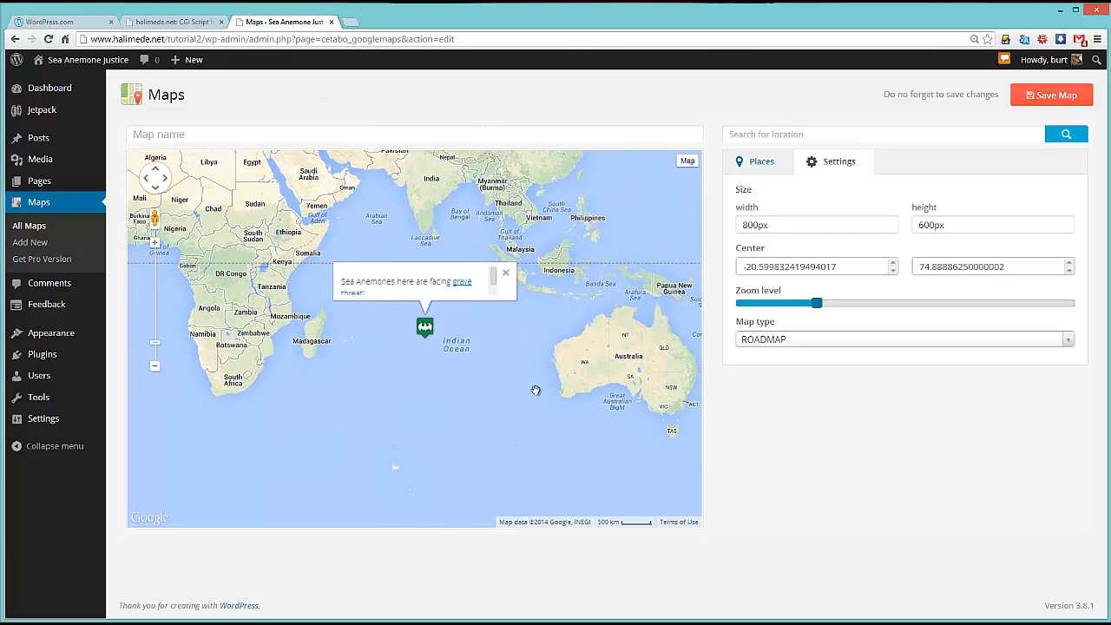
mouse_move(444, 398)
left_mouse_down()
mouse_move(468, 400)
mouse_move(503, 426)
mouse_move(510, 454)
mouse_move(538, 483)
left_mouse_up()
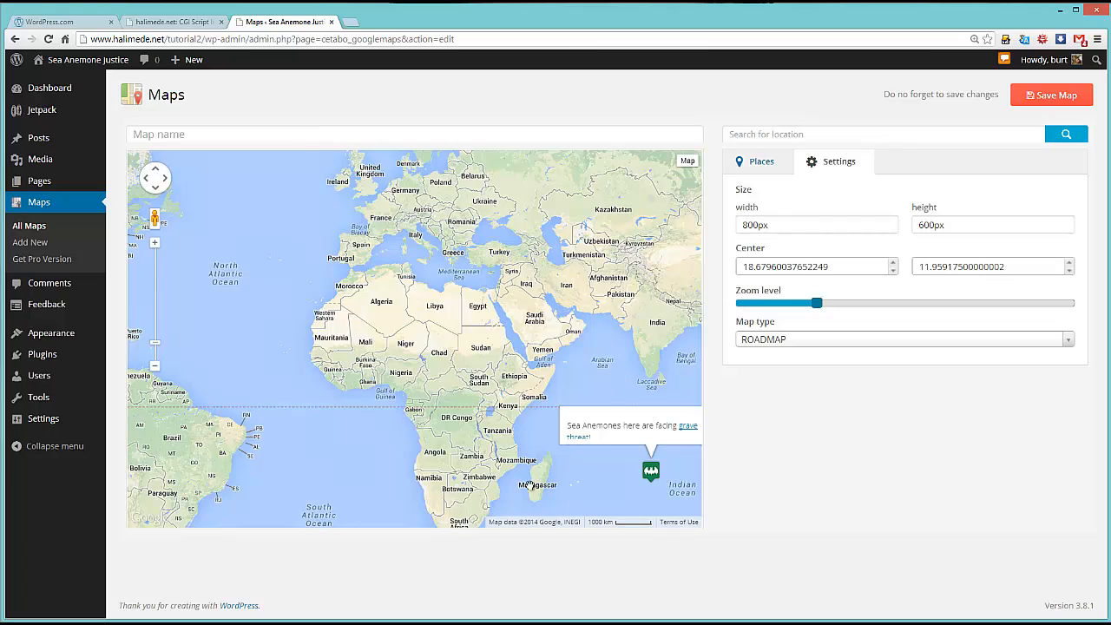
left_click_drag(532, 485, 330, 331)
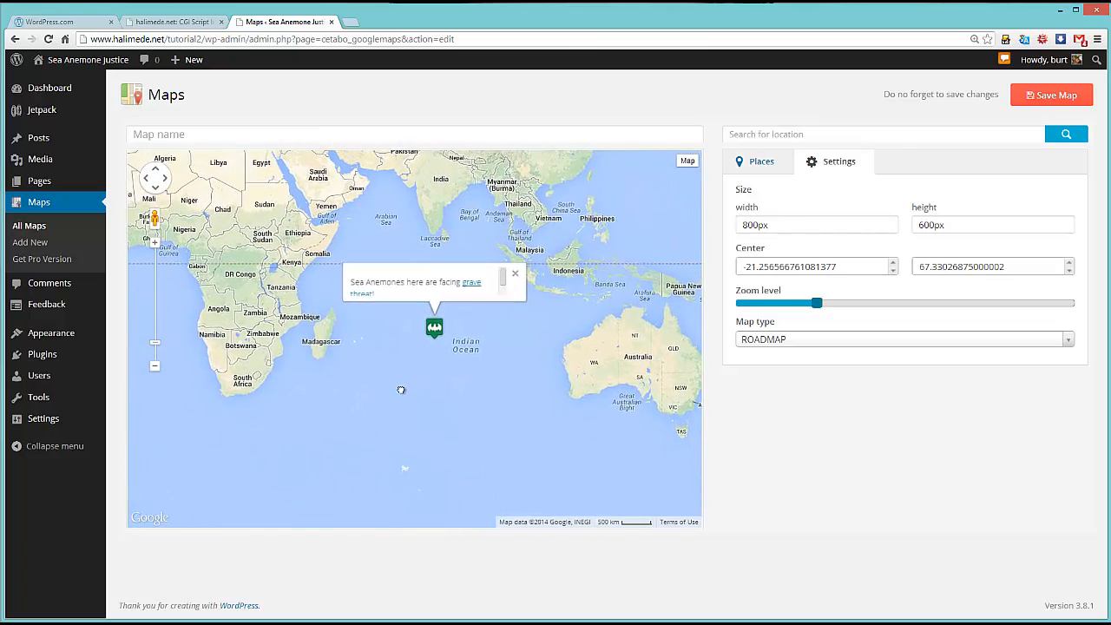
Close the marker's info bubble and adjust the map's zoom and centre to frame the marker between Africa and Australia
left_click(515, 274)
mouse_move(449, 340)
left_mouse_down()
mouse_move(454, 352)
mouse_move(441, 347)
left_mouse_up()
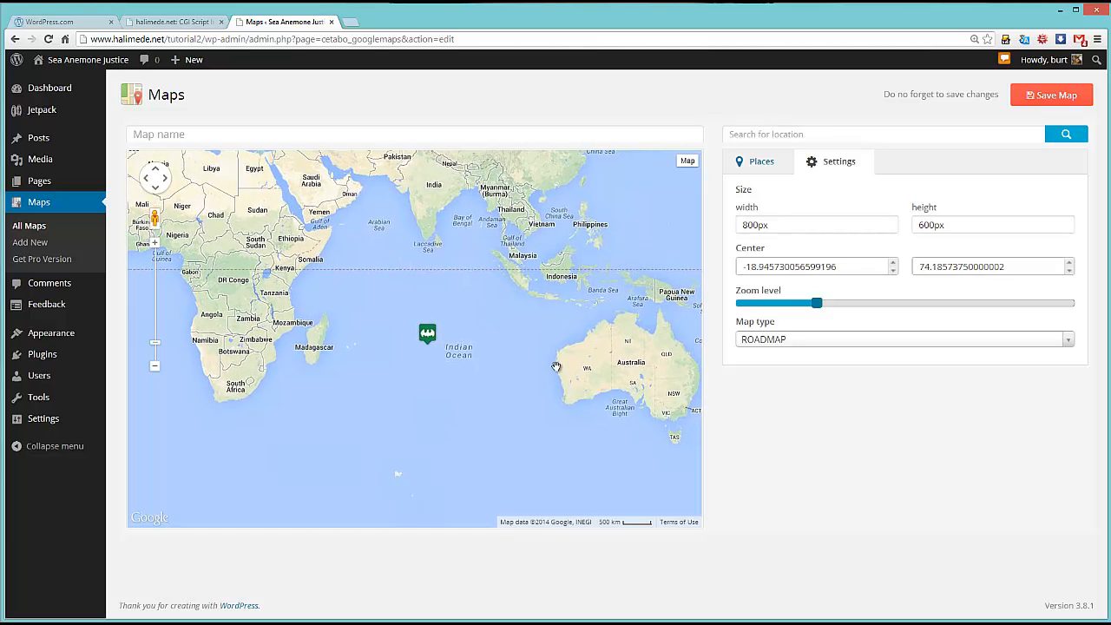
scroll(477, 347, "up", 2)
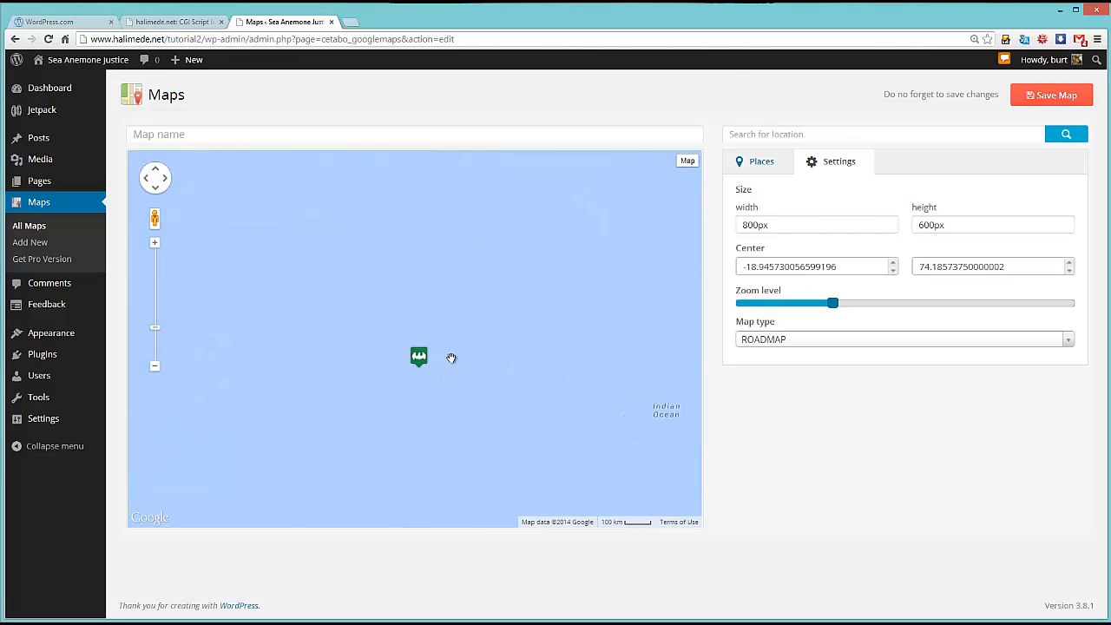
scroll(454, 345, "down", 1)
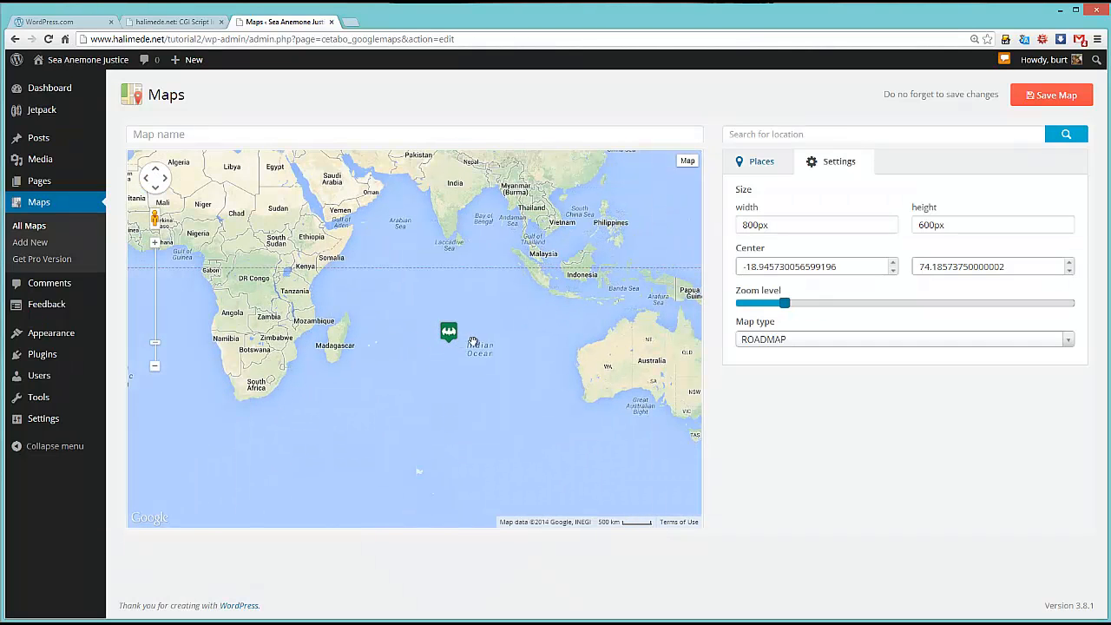
mouse_move(471, 341)
left_mouse_down()
mouse_move(473, 367)
mouse_move(480, 352)
left_mouse_up()
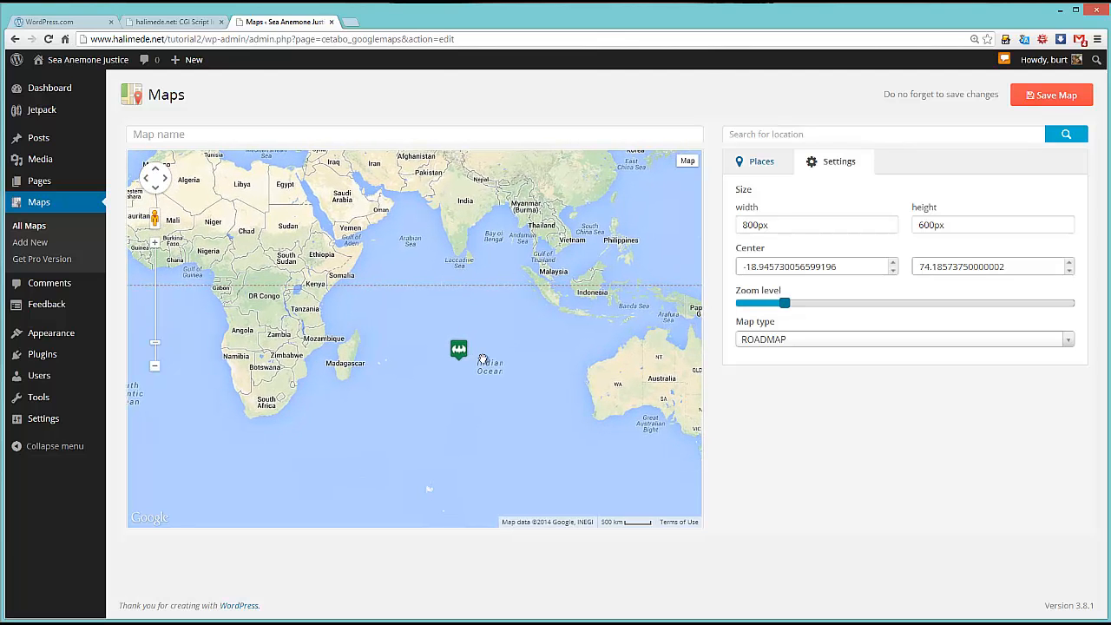
Try the TERRAIN and SATELLITE map types on the map
left_click(791, 343)
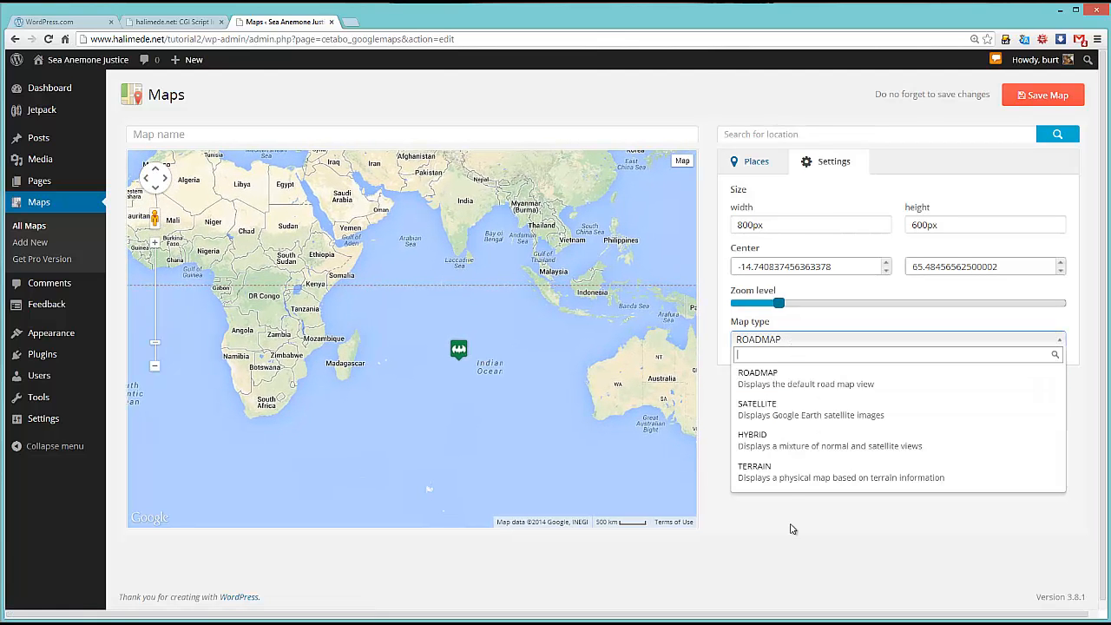
left_click(778, 473)
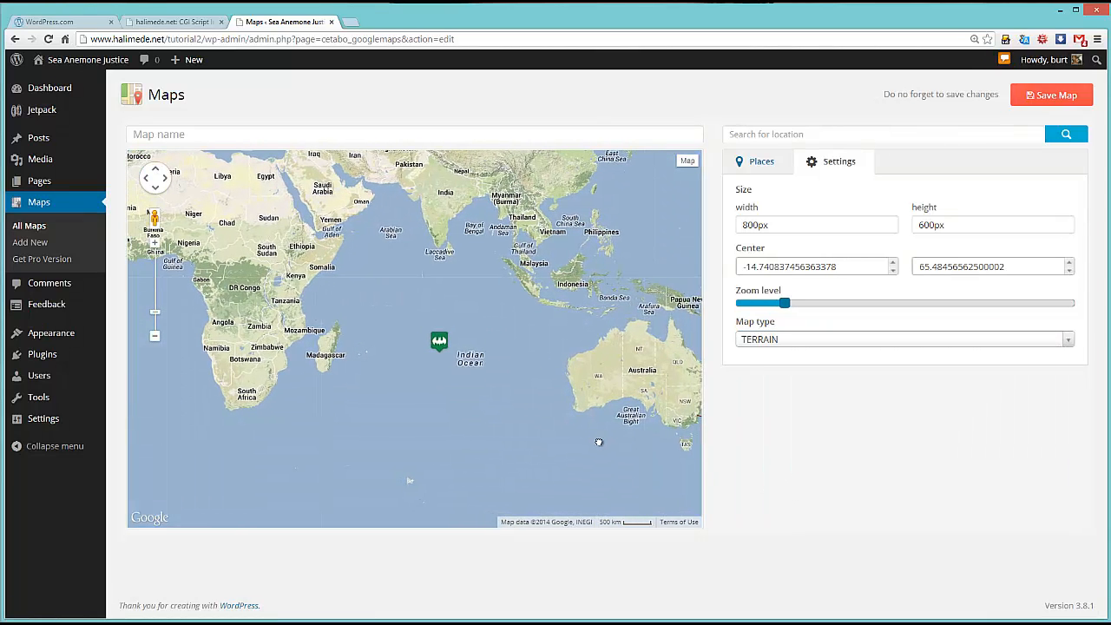
left_click(798, 340)
left_click(756, 420)
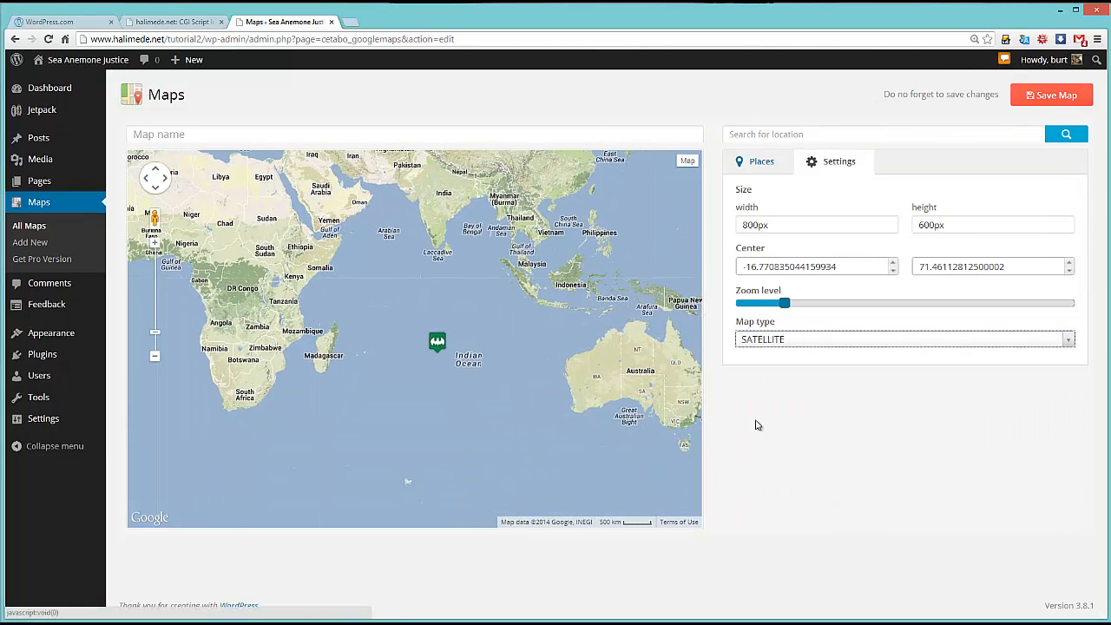
Set the map type to HYBRID and shift the map slightly to adjust its centre around the marker
left_click(806, 342)
left_click(787, 439)
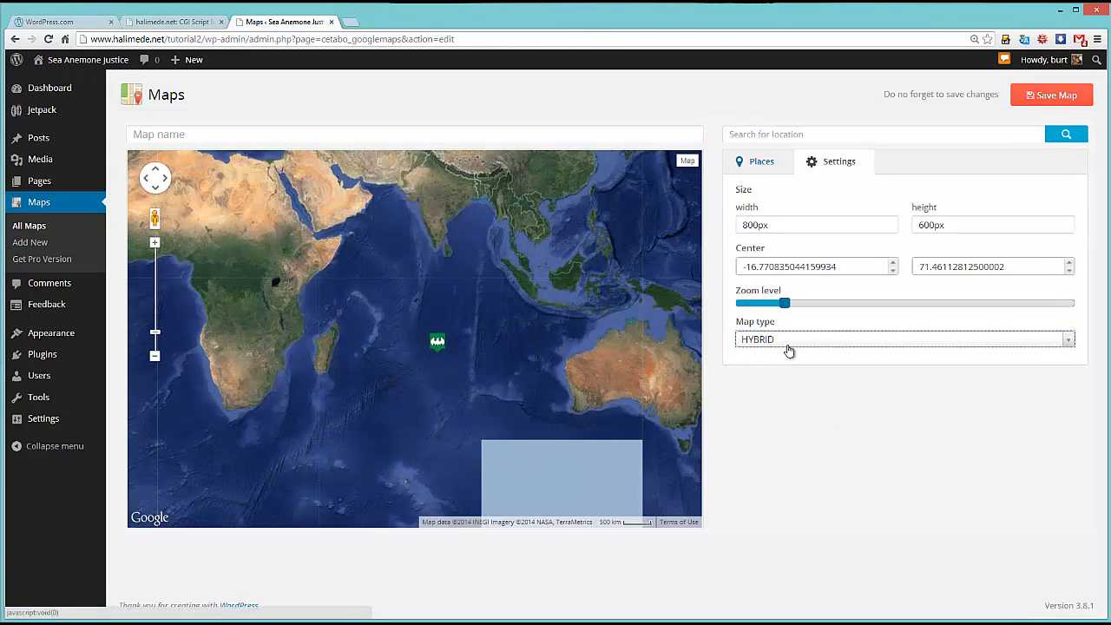
mouse_move(454, 375)
left_mouse_down()
mouse_move(466, 387)
mouse_move(461, 365)
left_mouse_up()
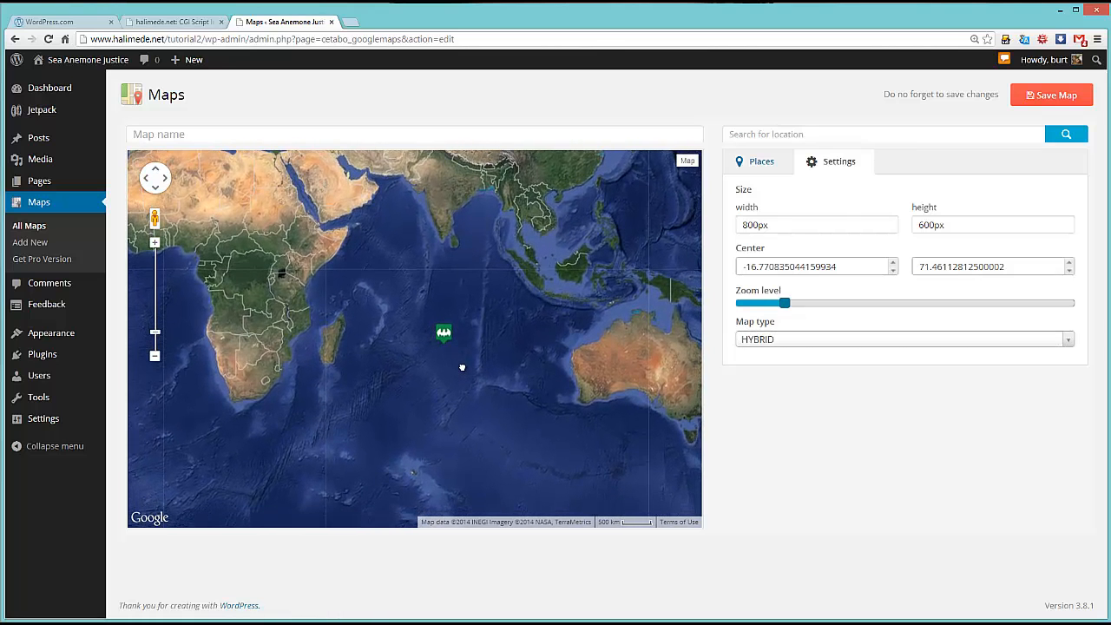
left_click(750, 347)
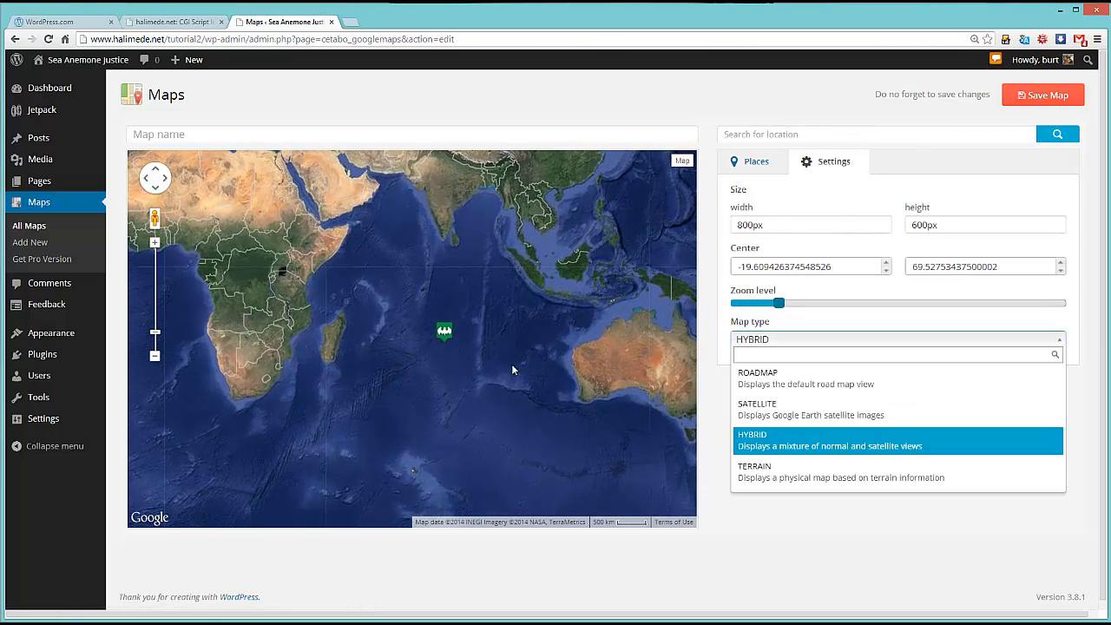
left_click(512, 363)
Name the map "Post 2 map - indian ocean" and save it
left_click(1054, 95)
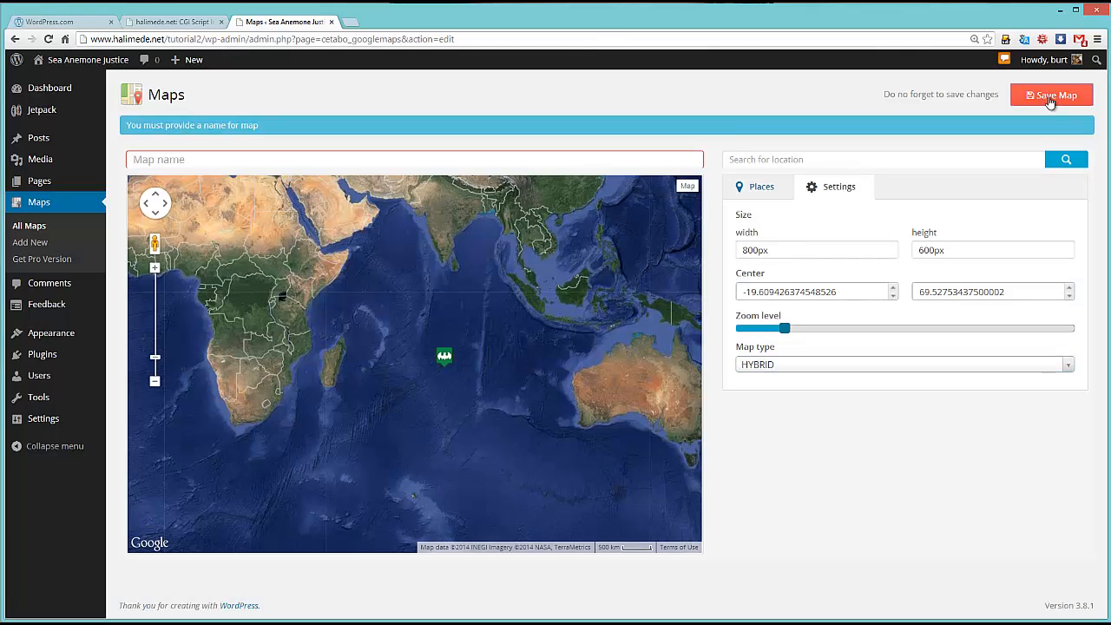
left_click(756, 160)
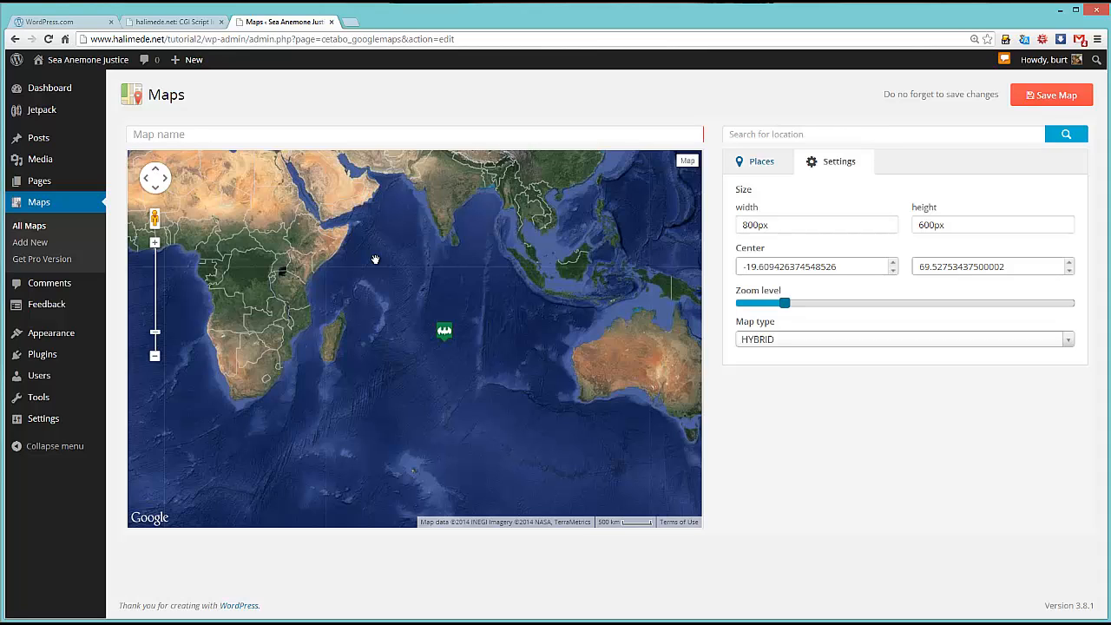
type("Post 2 map - indian ocean")
left_click(1054, 99)
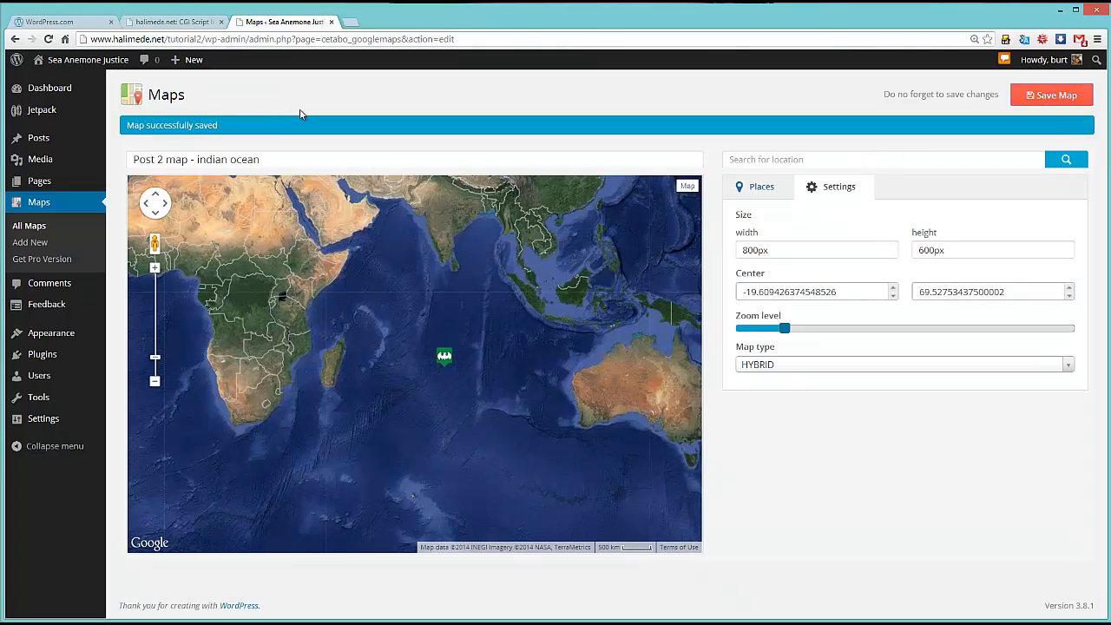
Show the list of all maps and copy the shortcode of "Post 2 map - indian ocean"
left_click(28, 228)
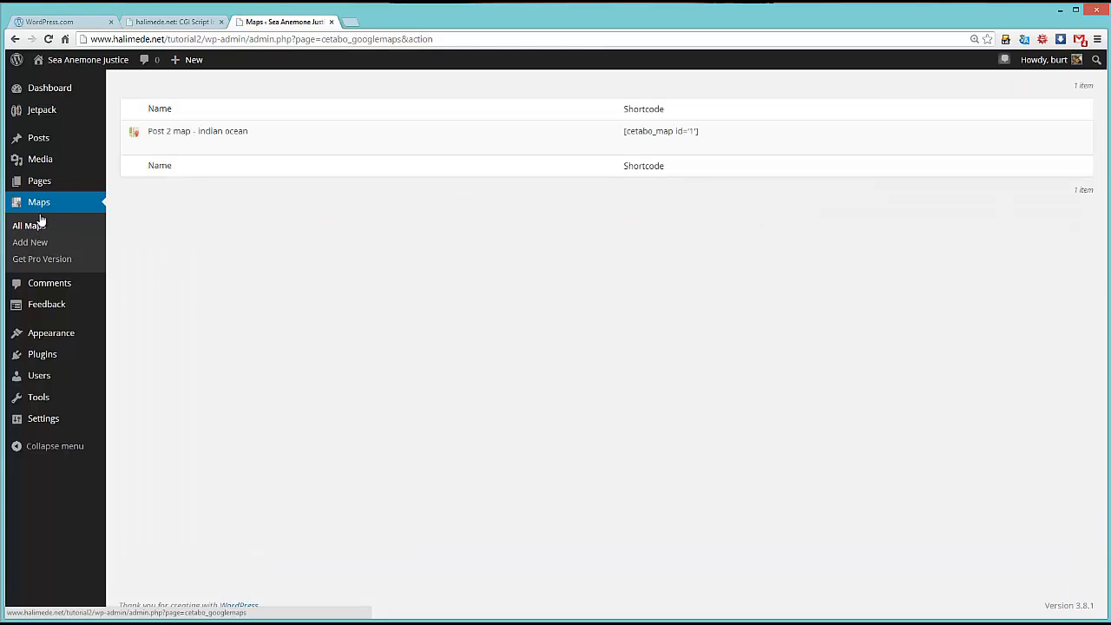
mouse_move(445, 140)
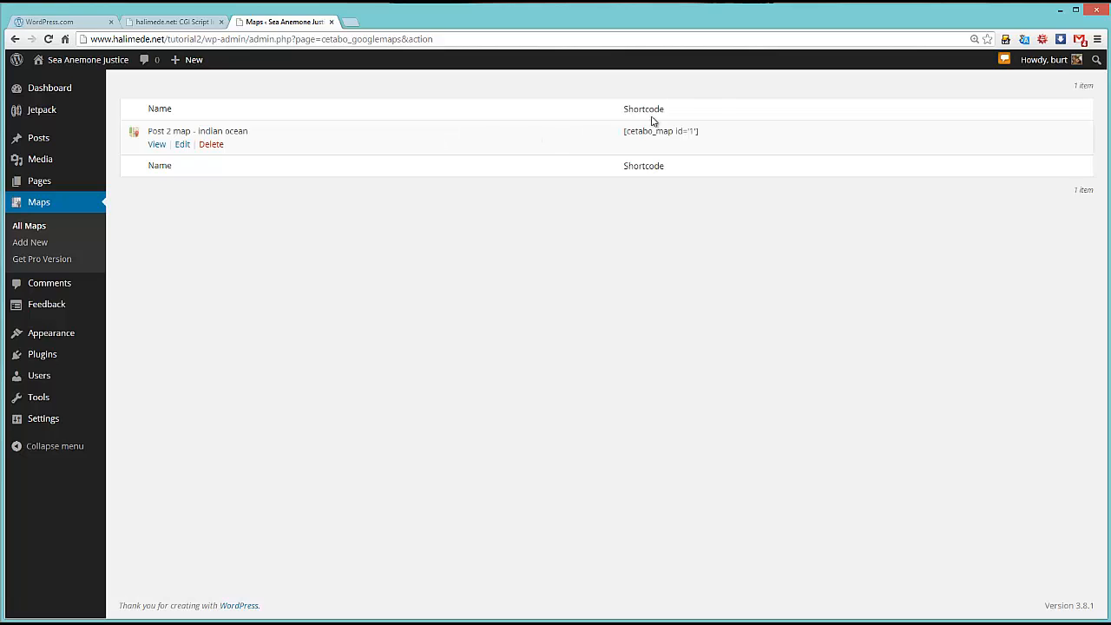
left_click_drag(710, 137, 620, 129)
key("ctrl+c")
left_click(705, 139)
Open "My first post" for editing and paste the shortcode [cetabo_map id='1'] on a new line after the text
mouse_move(38, 141)
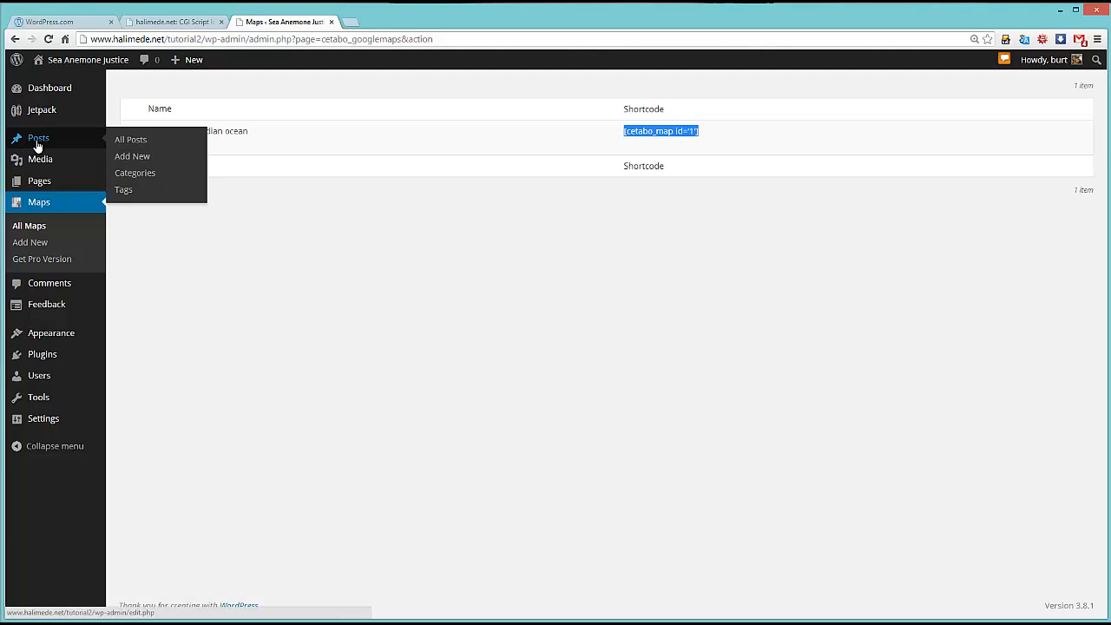
left_click(129, 141)
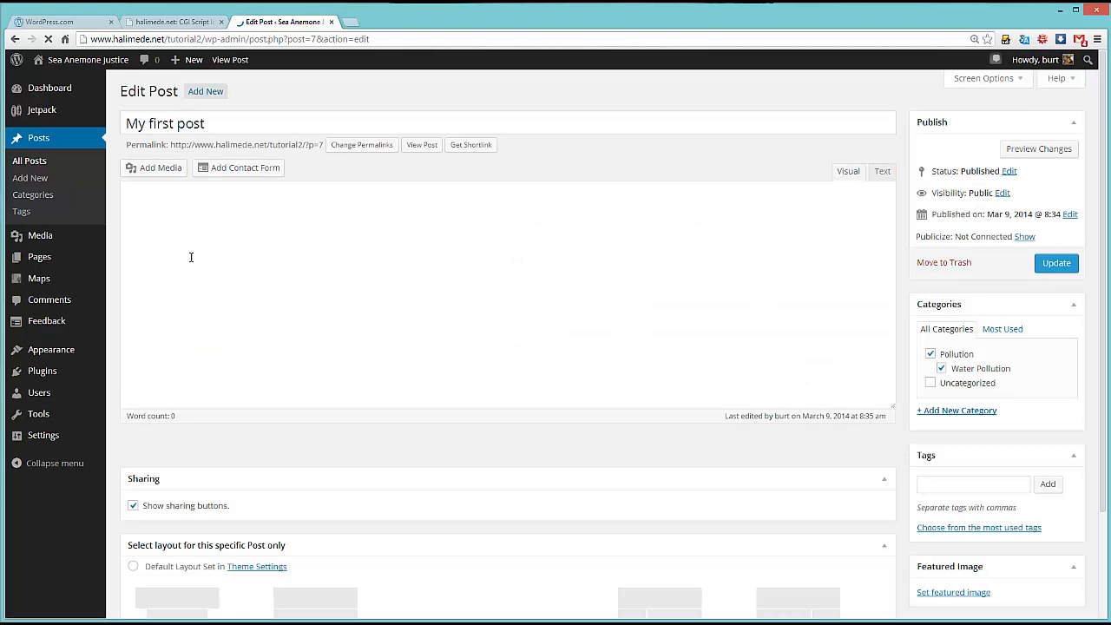
left_click(816, 384)
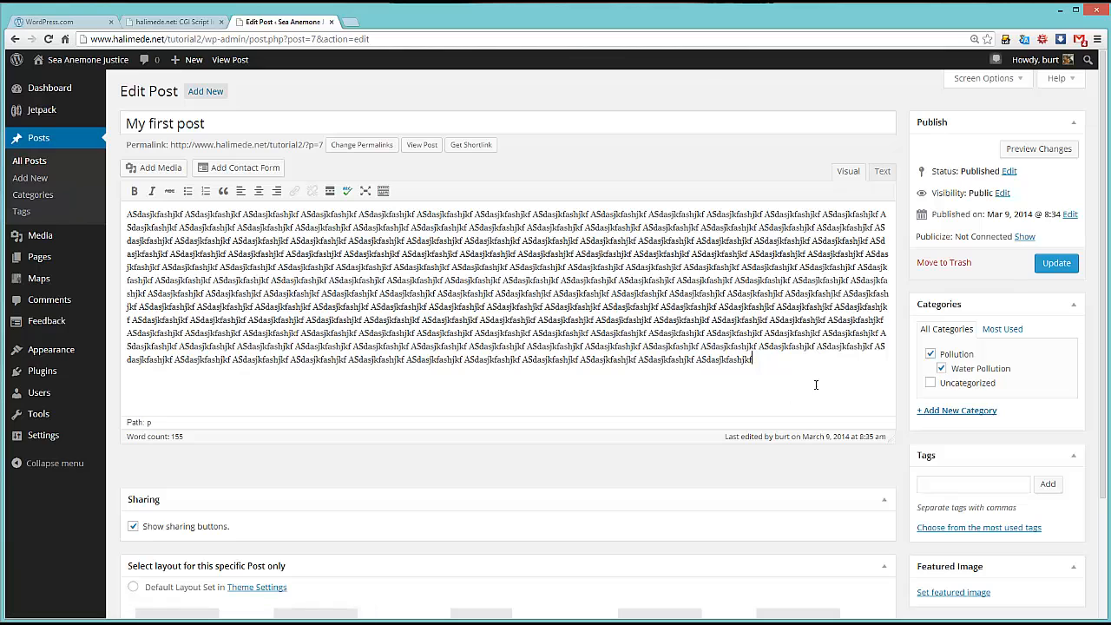
key("Return")
key("ctrl+v")
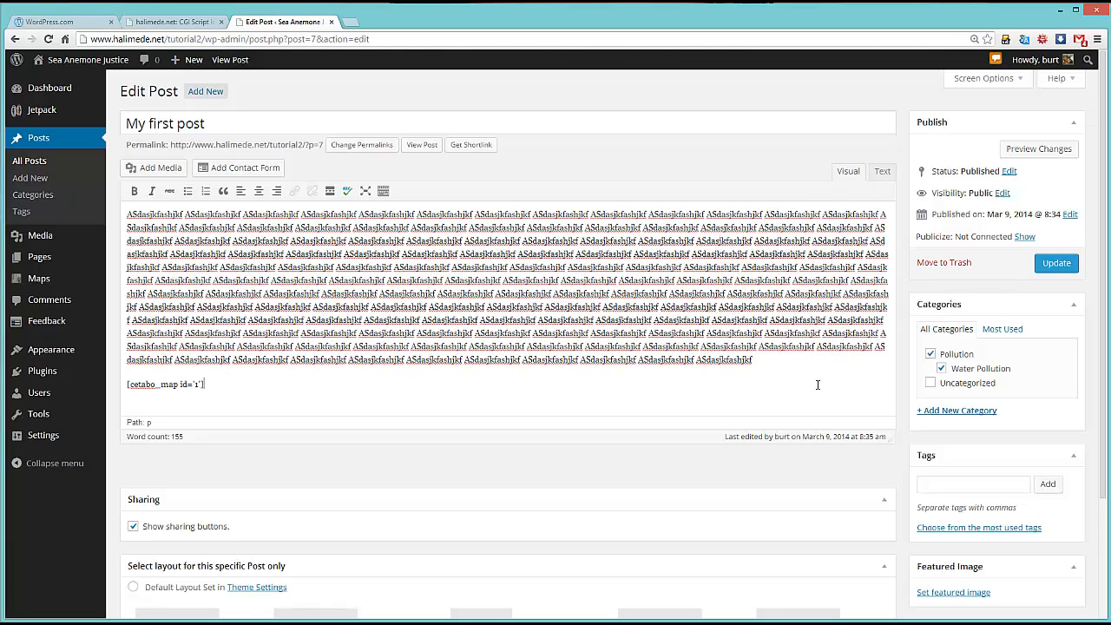
Check the pasted map shortcode in the post body and update the post
left_click_drag(241, 391, 77, 404)
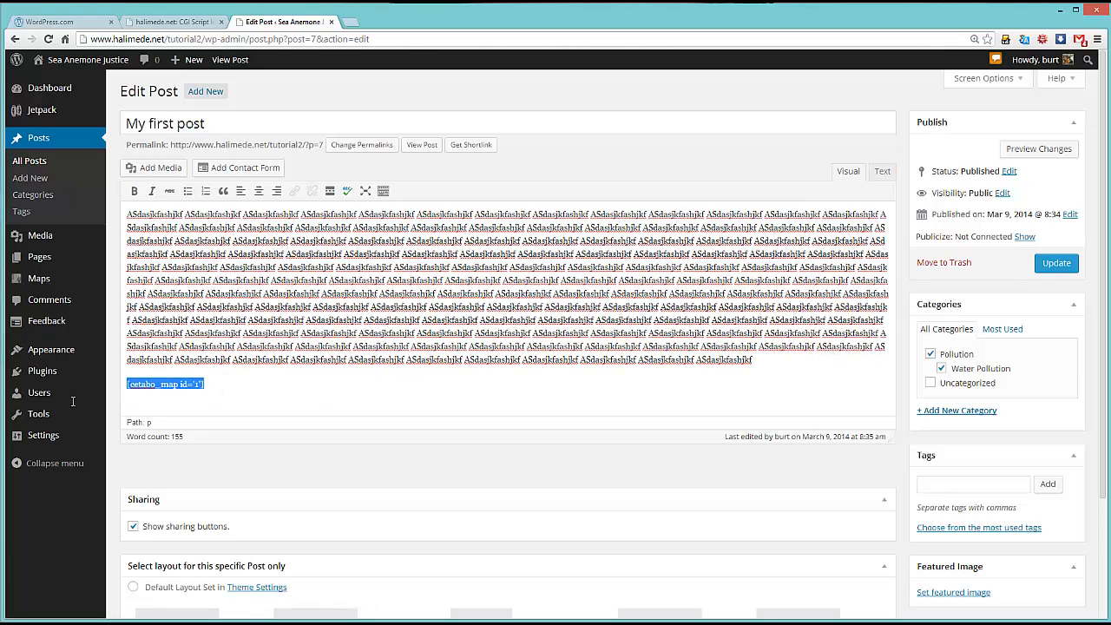
left_click(280, 386)
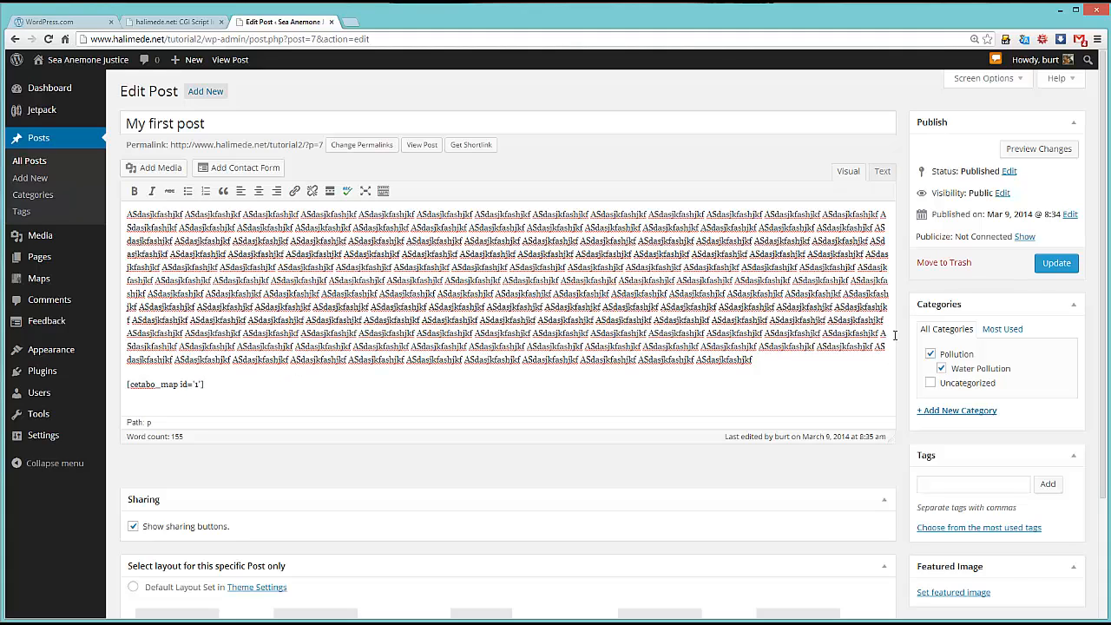
left_click(1057, 263)
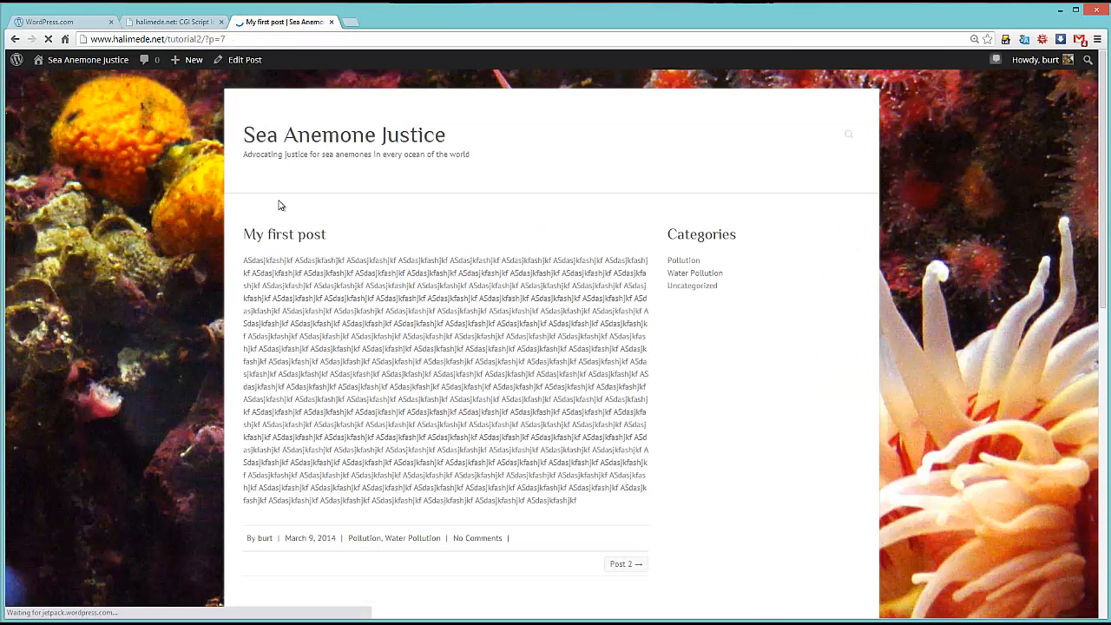
View the published "My first post" page and pan its embedded map around the Indian Ocean marker
scroll(469, 347, "down", 3)
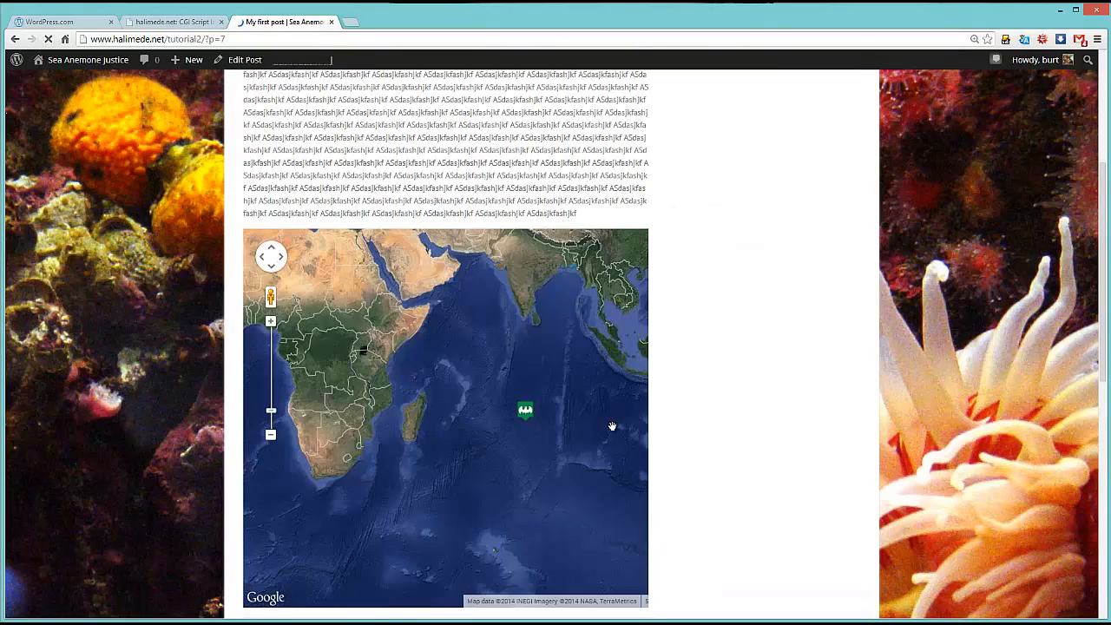
left_click_drag(568, 463, 501, 463)
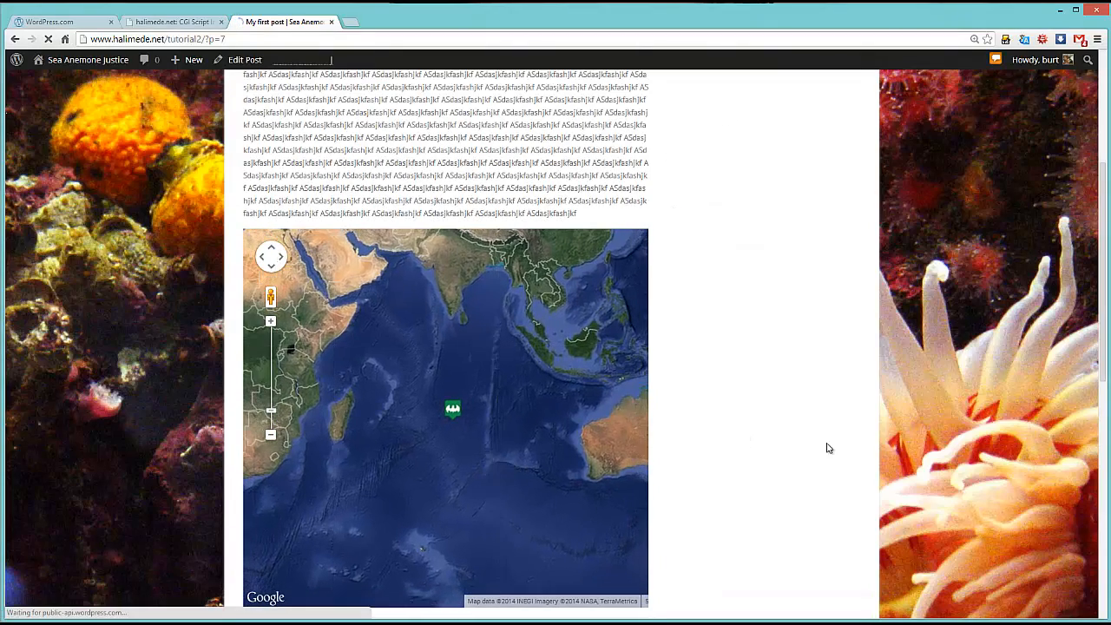
scroll(847, 418, "down", 3)
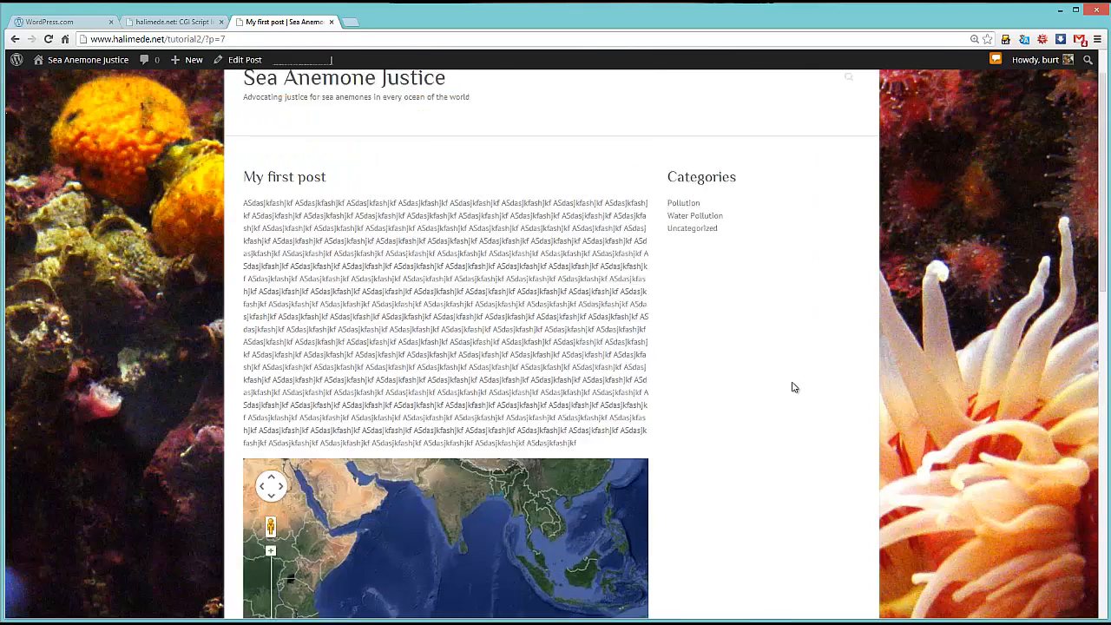
scroll(769, 392, "down", 3)
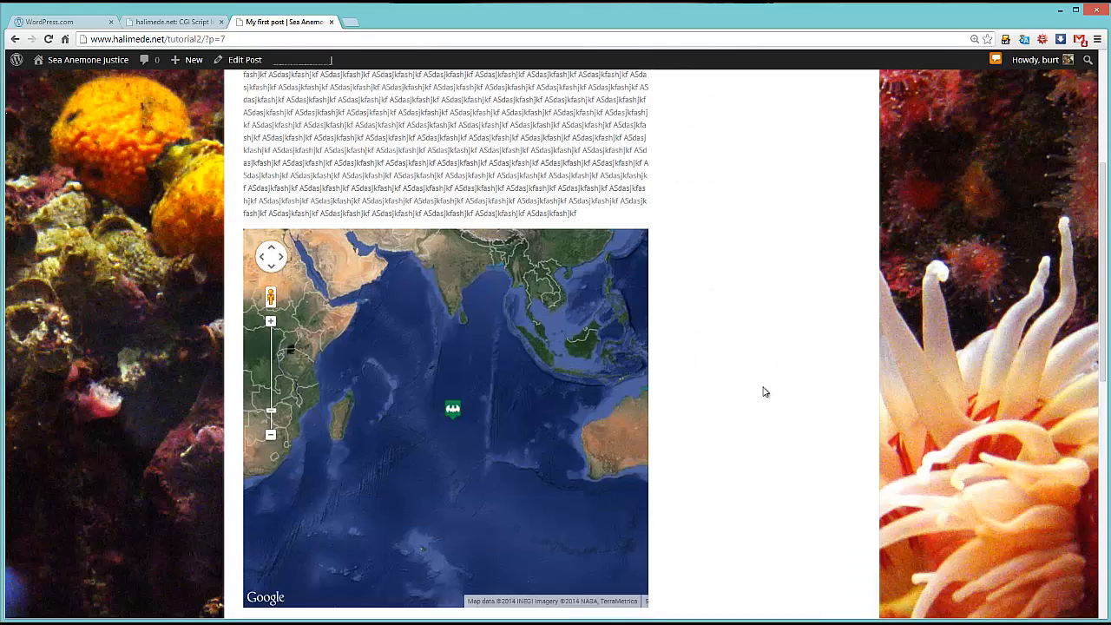
mouse_move(527, 369)
left_mouse_down()
mouse_move(548, 374)
mouse_move(509, 417)
mouse_move(533, 373)
mouse_move(560, 409)
mouse_move(540, 389)
left_mouse_up()
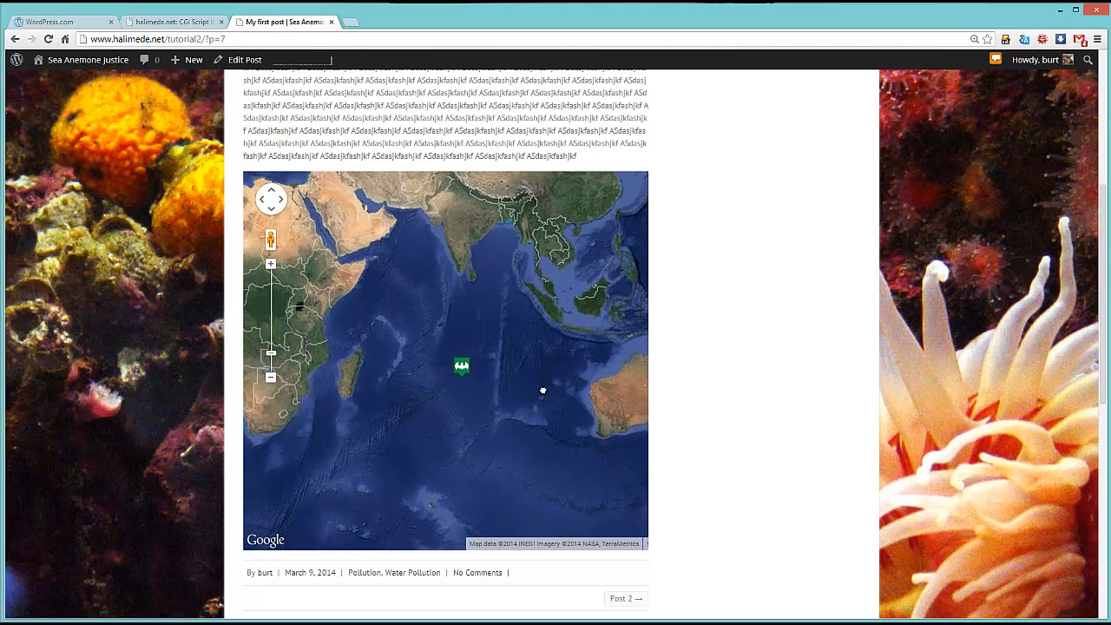
Test the "grave threat" link in the marker's info bubble on the published map, and close the opened page and bubble
left_click(463, 368)
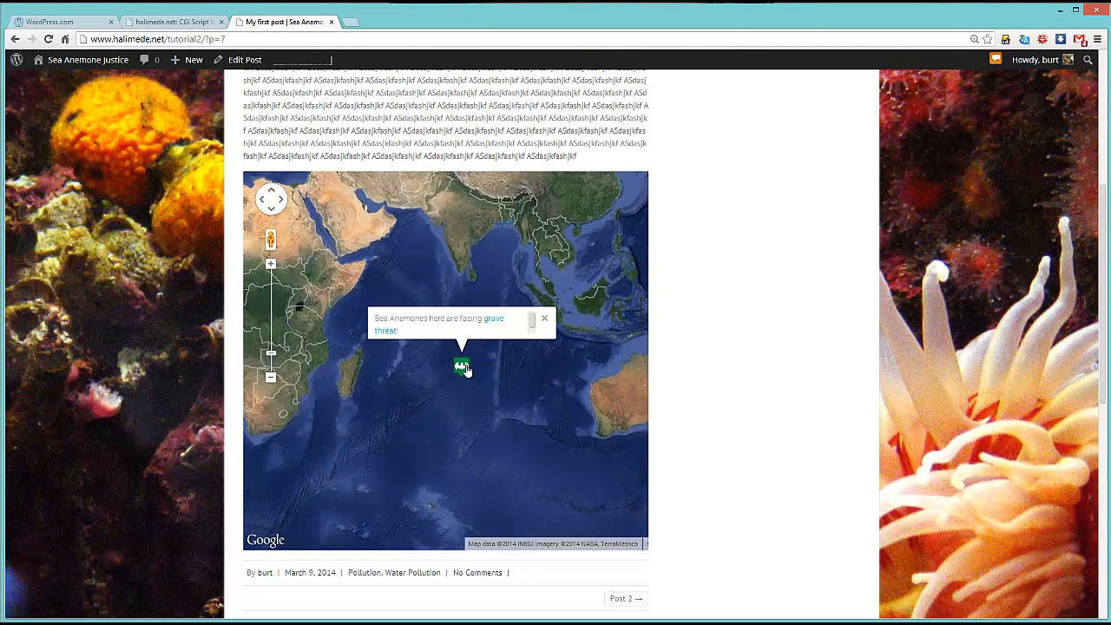
left_click(495, 321)
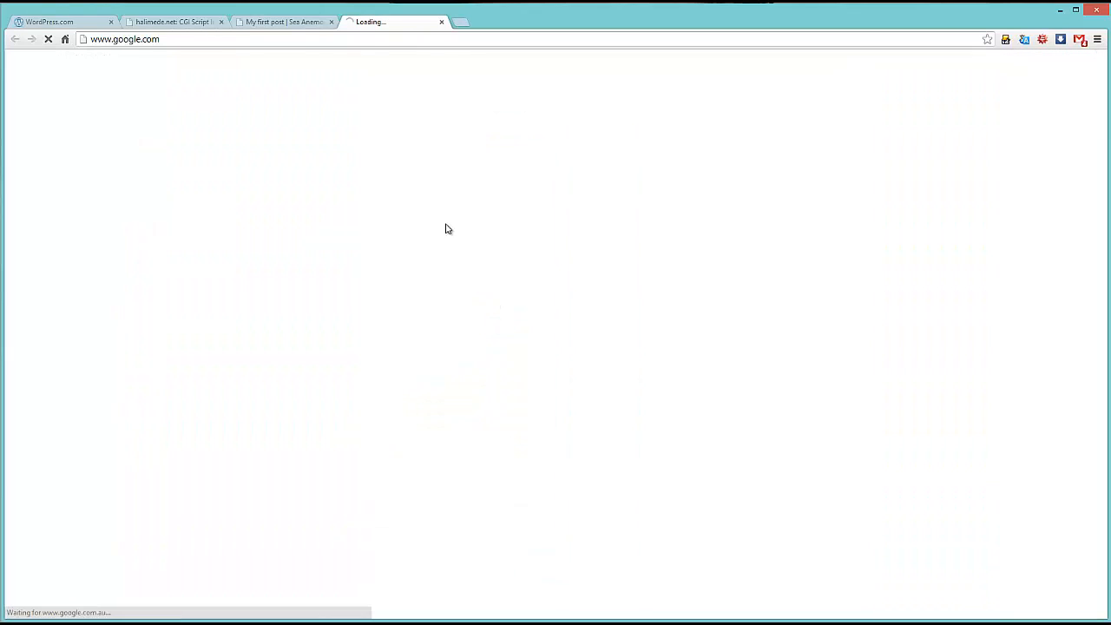
left_click(443, 23)
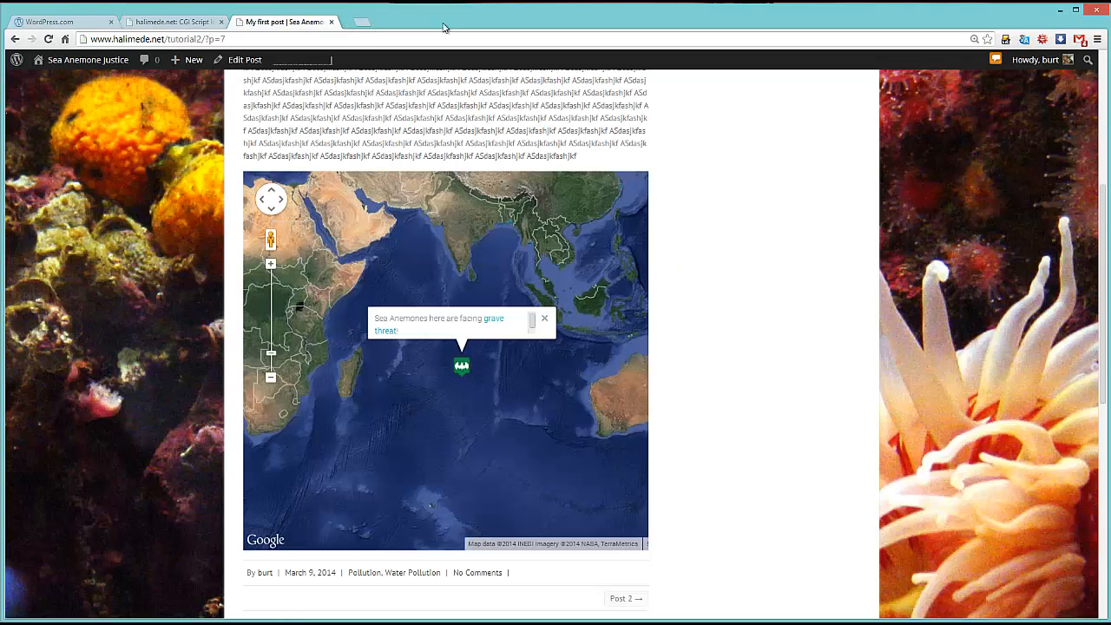
left_click(542, 322)
scroll(748, 358, "up", 4)
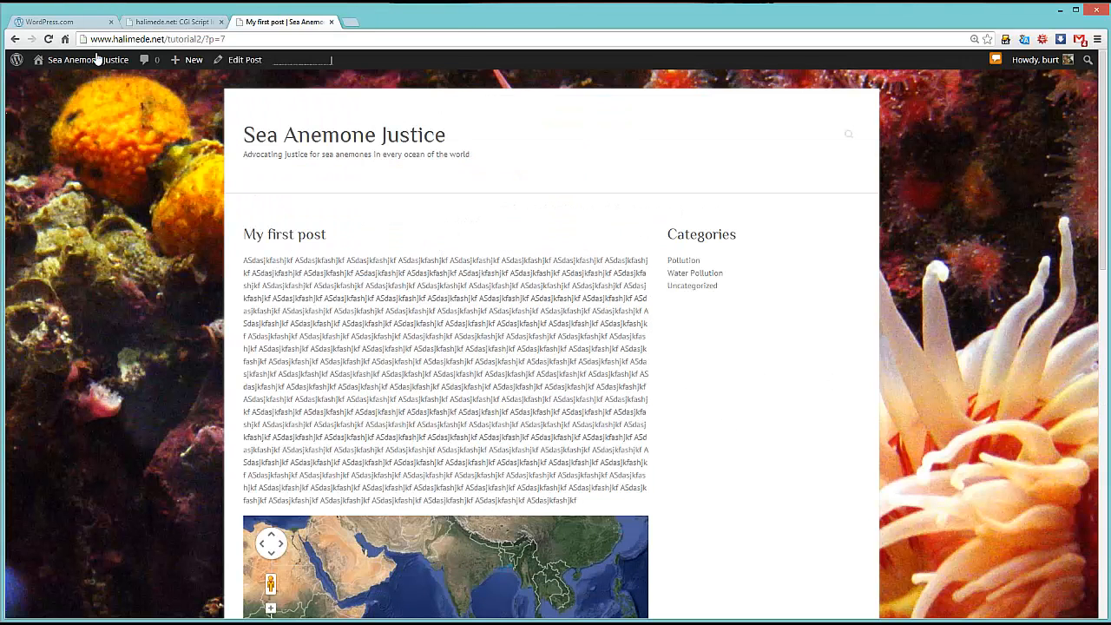
Open the plugin installer from the site dashboard and search for "Facebook Like" plugins
left_click(84, 63)
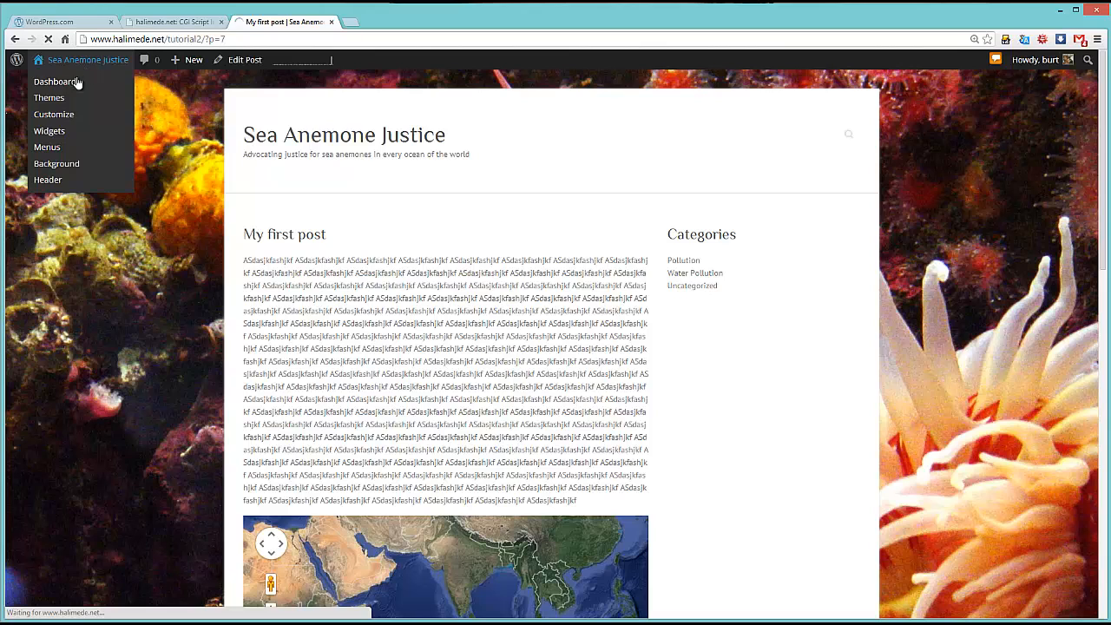
left_click(66, 80)
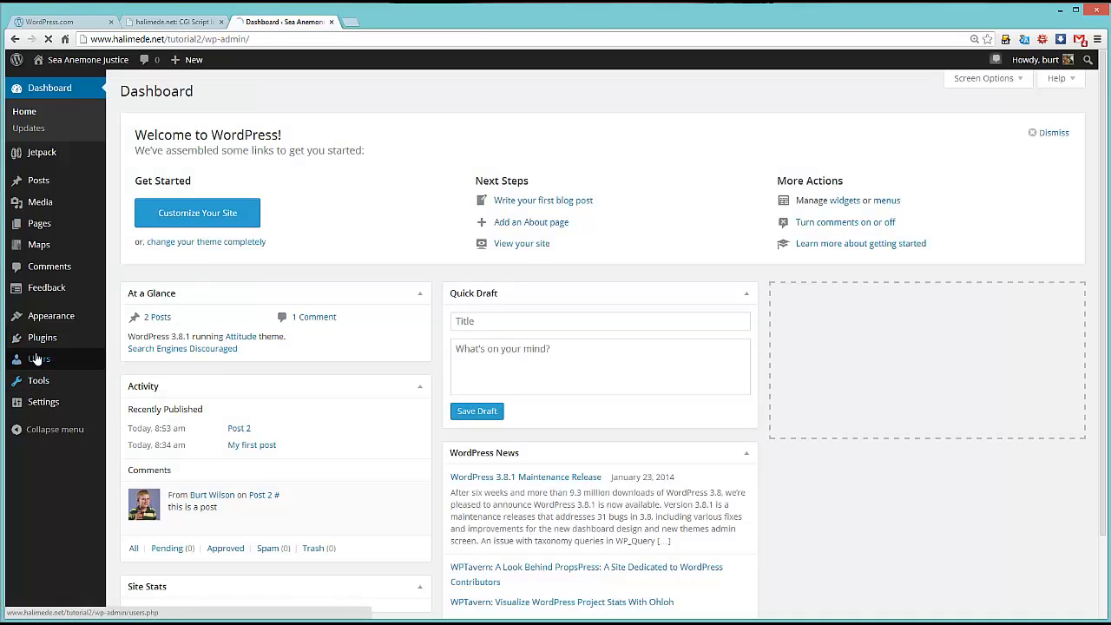
mouse_move(45, 339)
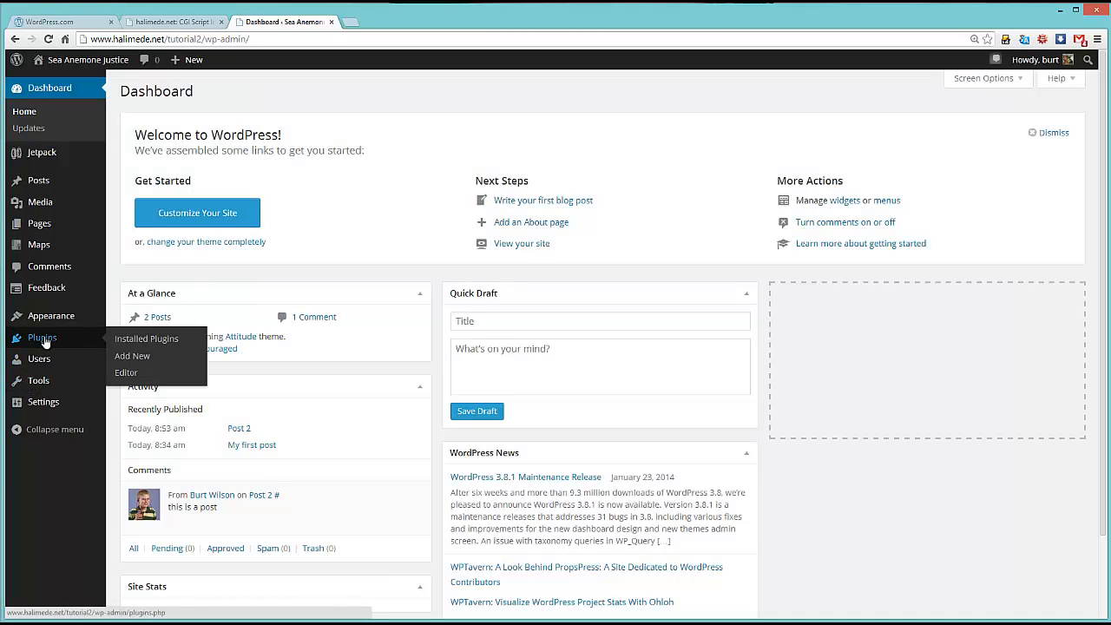
left_click(128, 356)
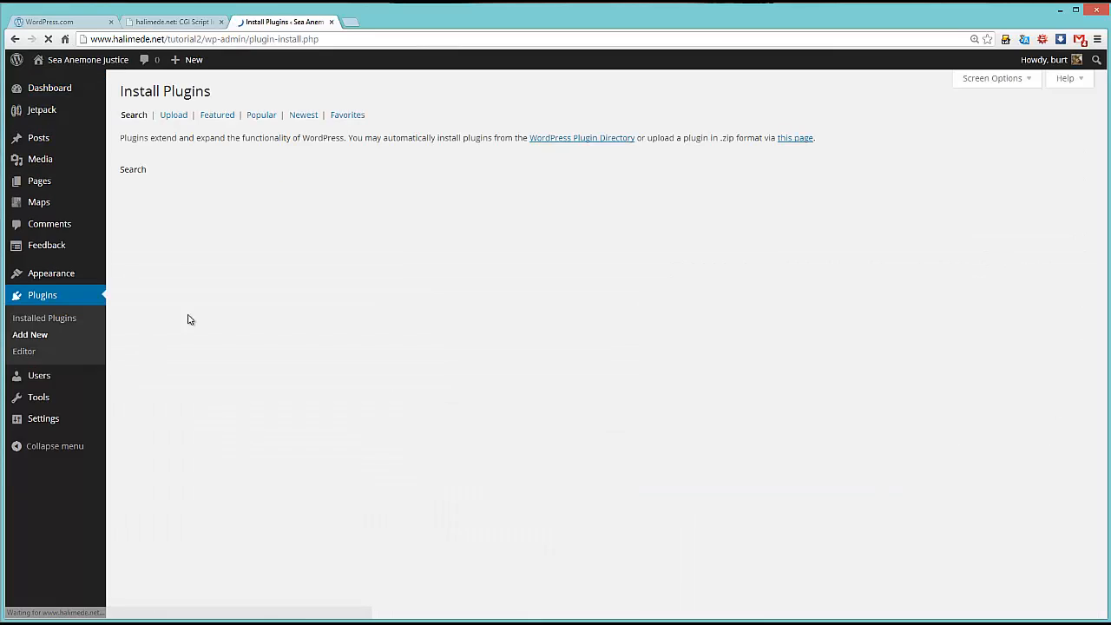
left_click(174, 190)
type("fac")
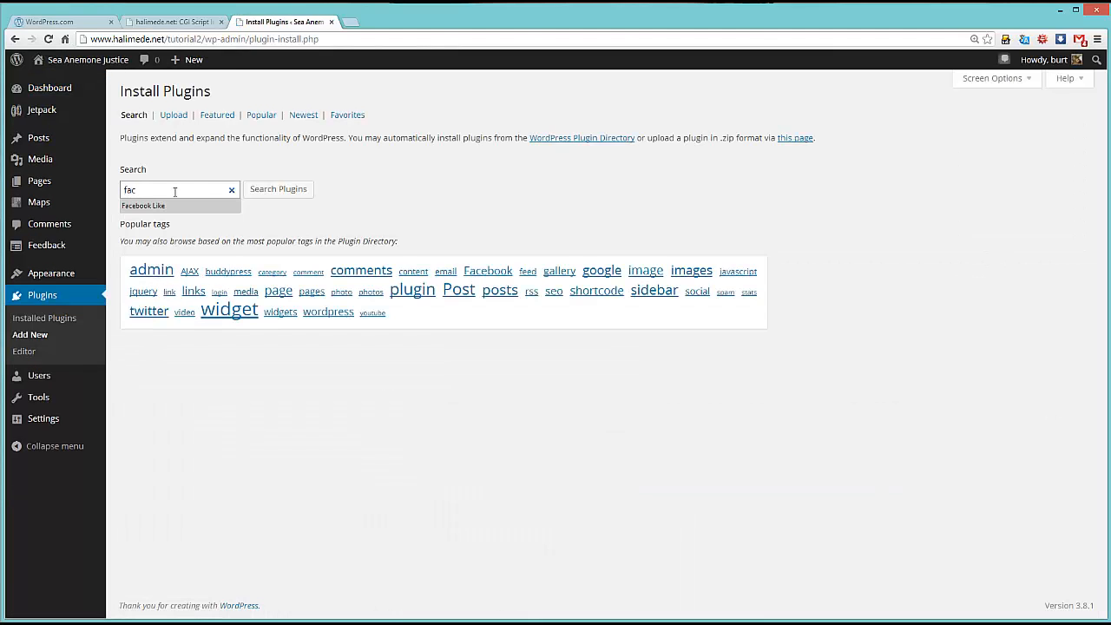
key("Down")
key("Return")
left_click(280, 188)
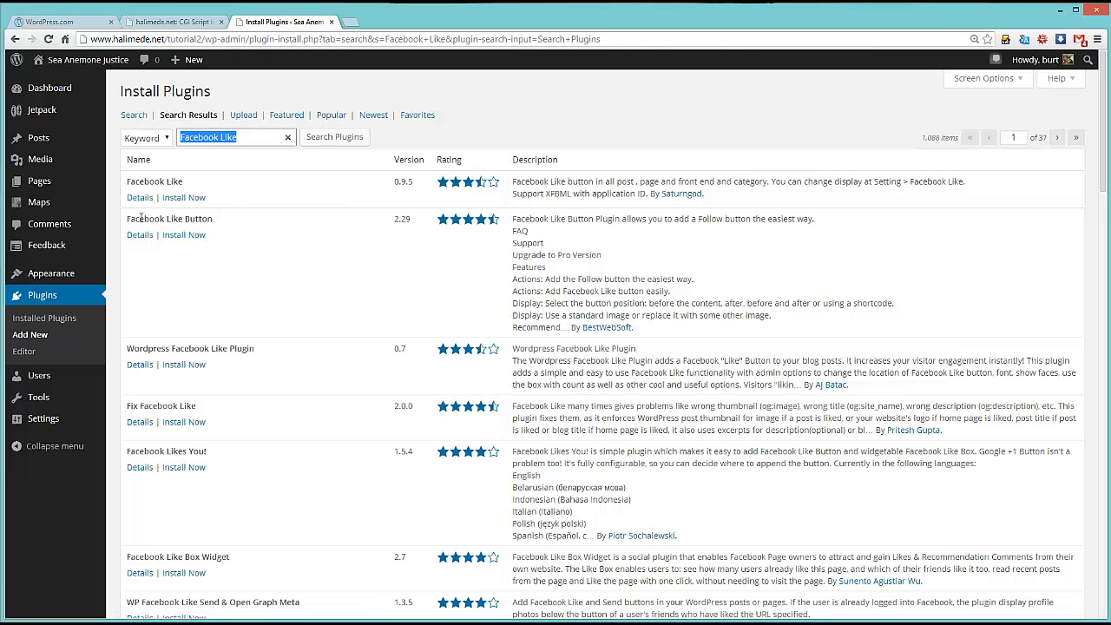
Install the Facebook Like Button plugin version 2.29 from the search results and activate it
left_click_drag(216, 221, 130, 218)
left_click(277, 227)
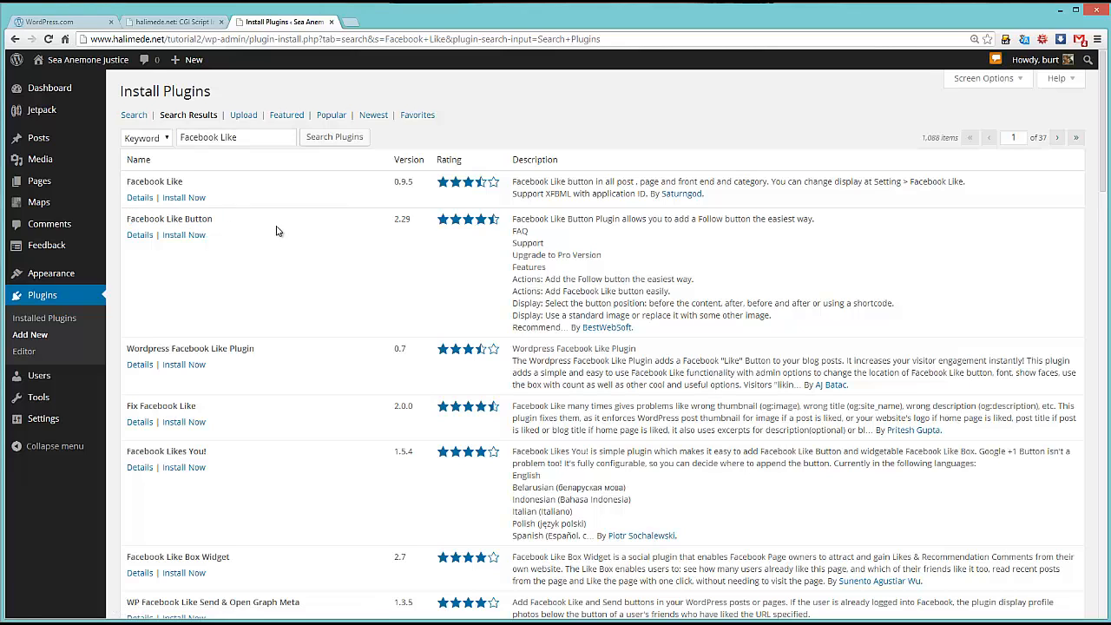
left_click(186, 236)
key("Return")
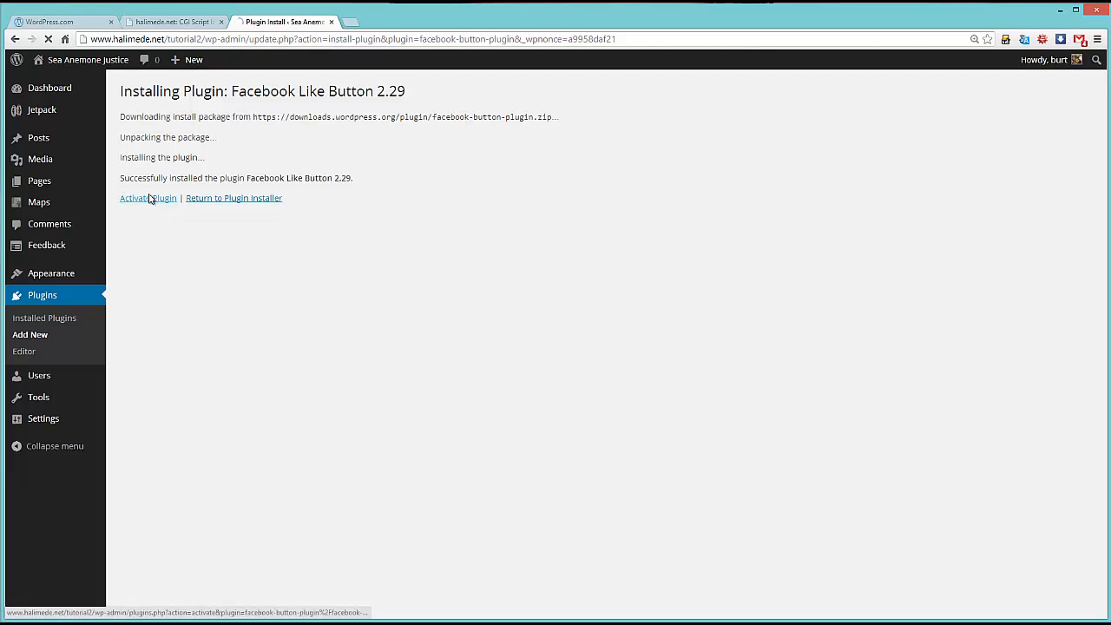
left_click(149, 198)
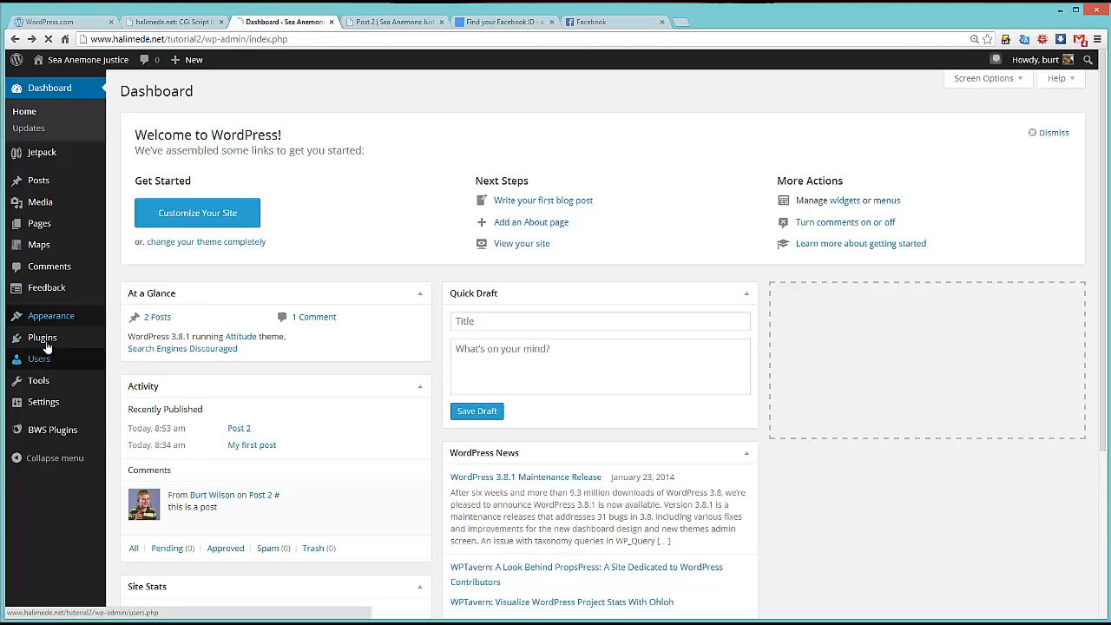
key("ctrl+t")
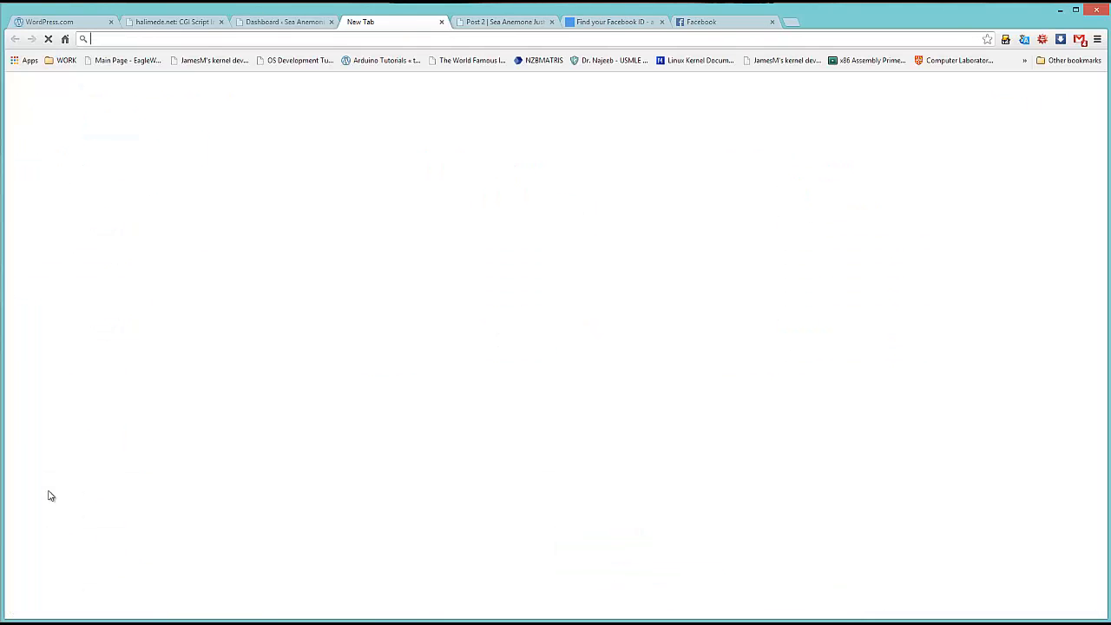
key("ctrl+Tab")
left_click(290, 20)
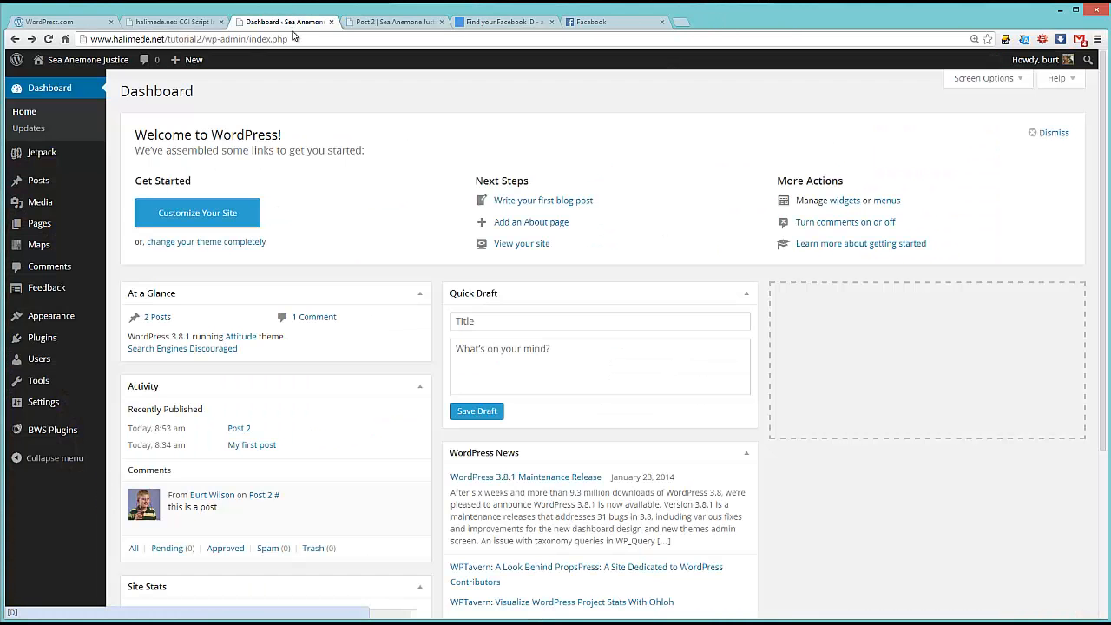
scroll(338, 413, "down", 2)
scroll(321, 437, "up", 2)
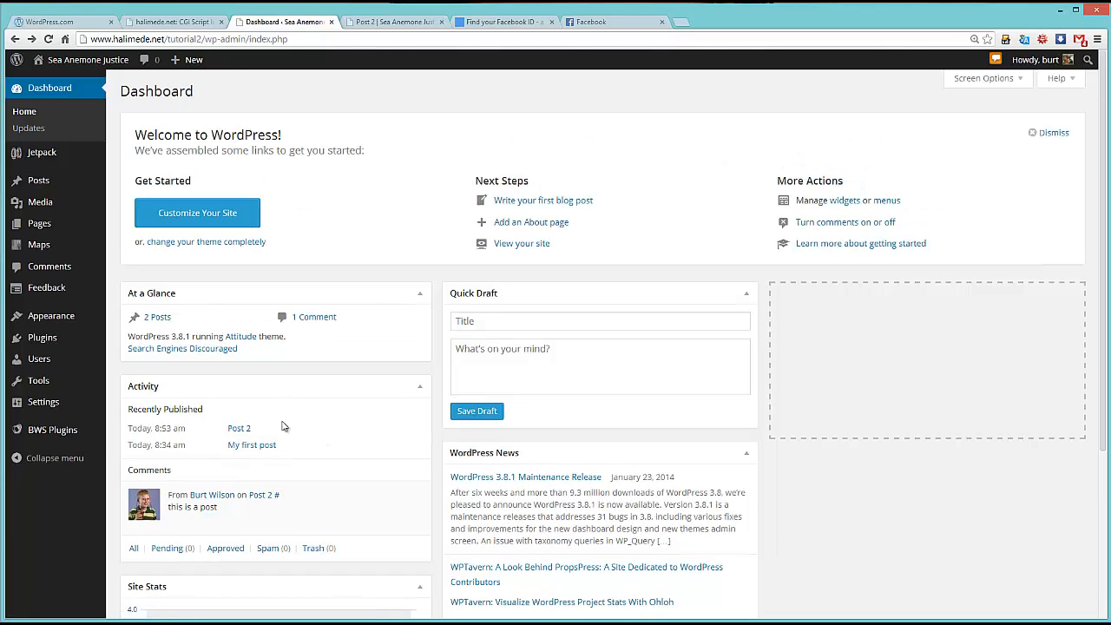
Open the Facebook Button settings of BWS Plugins and locate the Facebook ID field
mouse_move(55, 441)
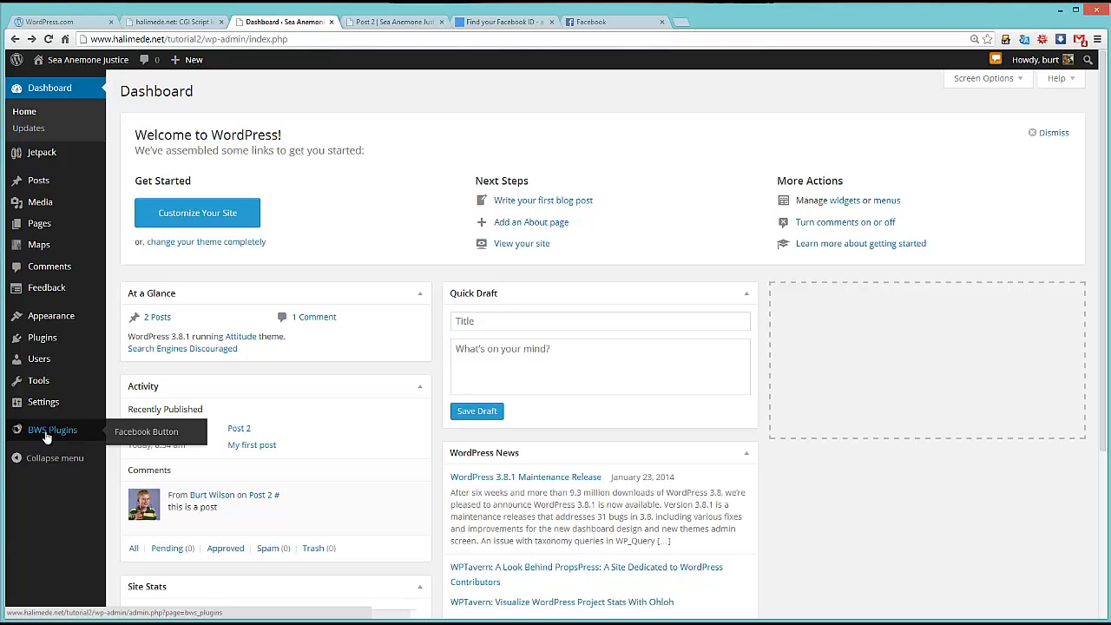
left_click(160, 428)
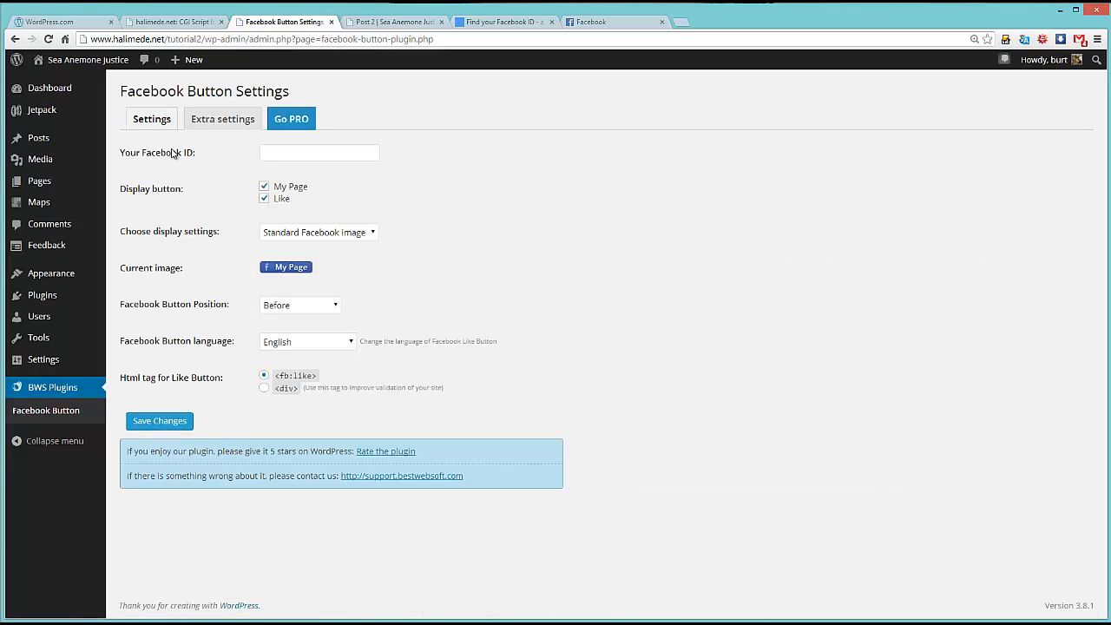
left_click_drag(113, 152, 223, 158)
left_click(228, 158)
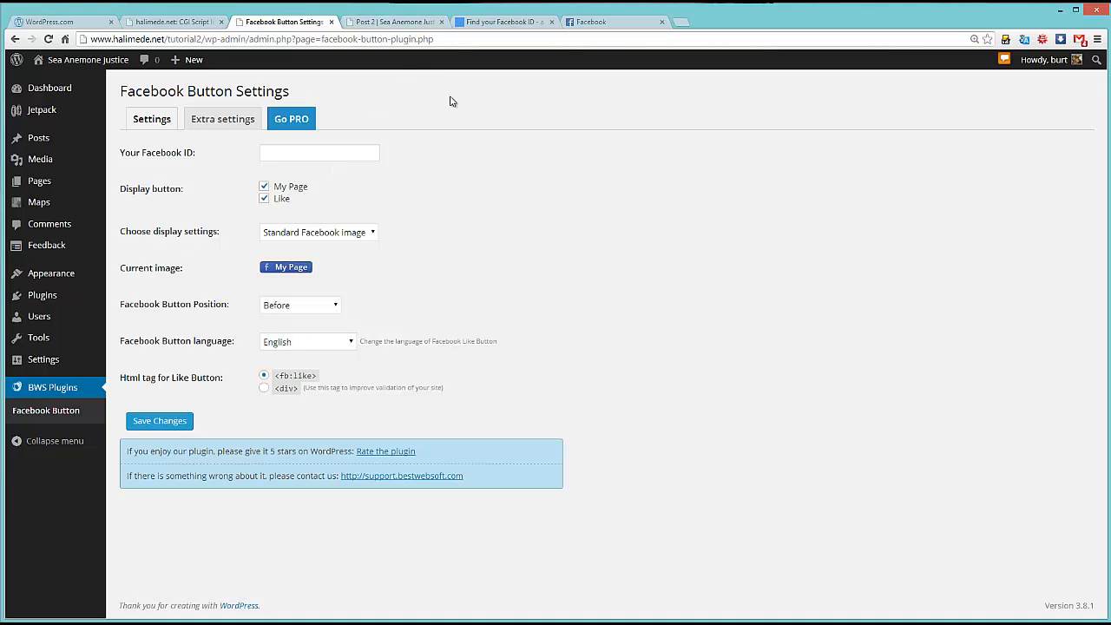
Search Google for "facebook id" in a new browser tab and open the findmyfacebookid.com result
key("ctrl+t")
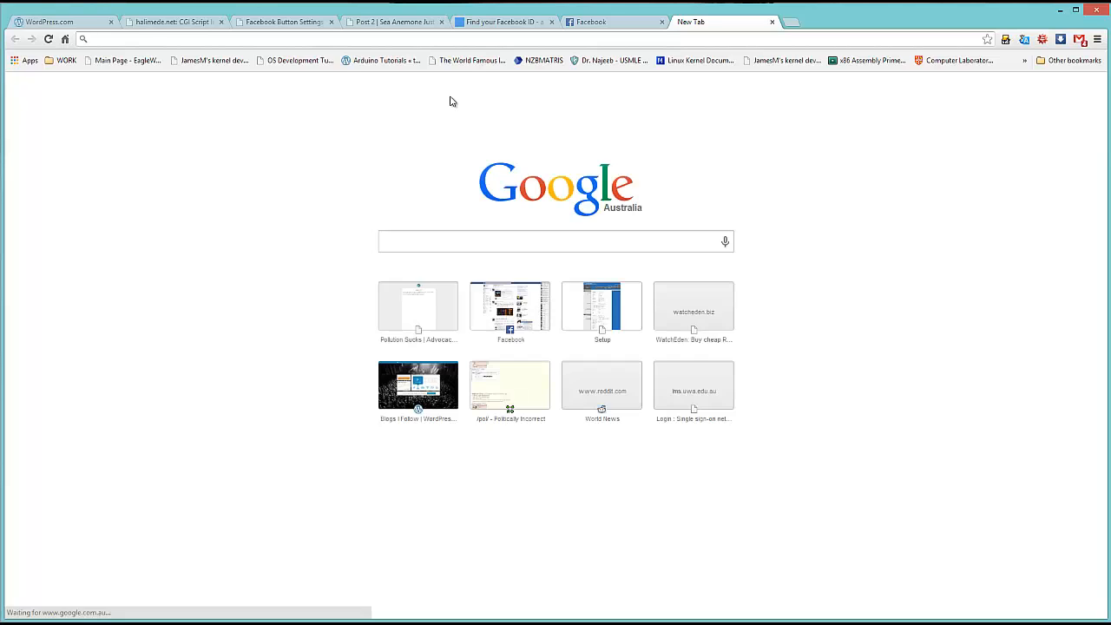
type("facebook id")
key("Return")
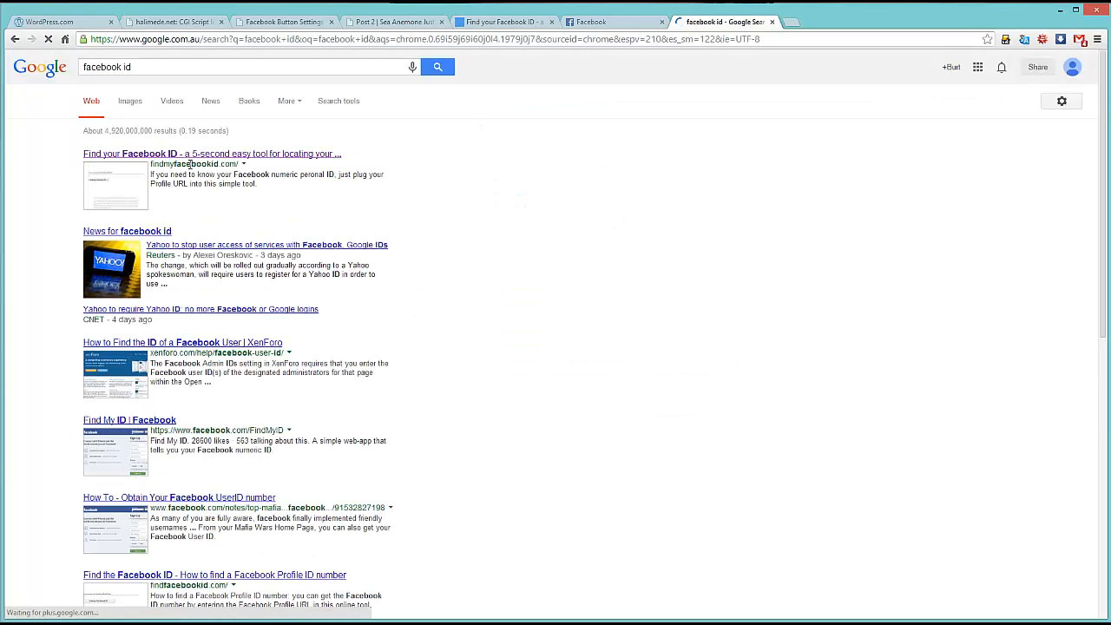
left_click(198, 157)
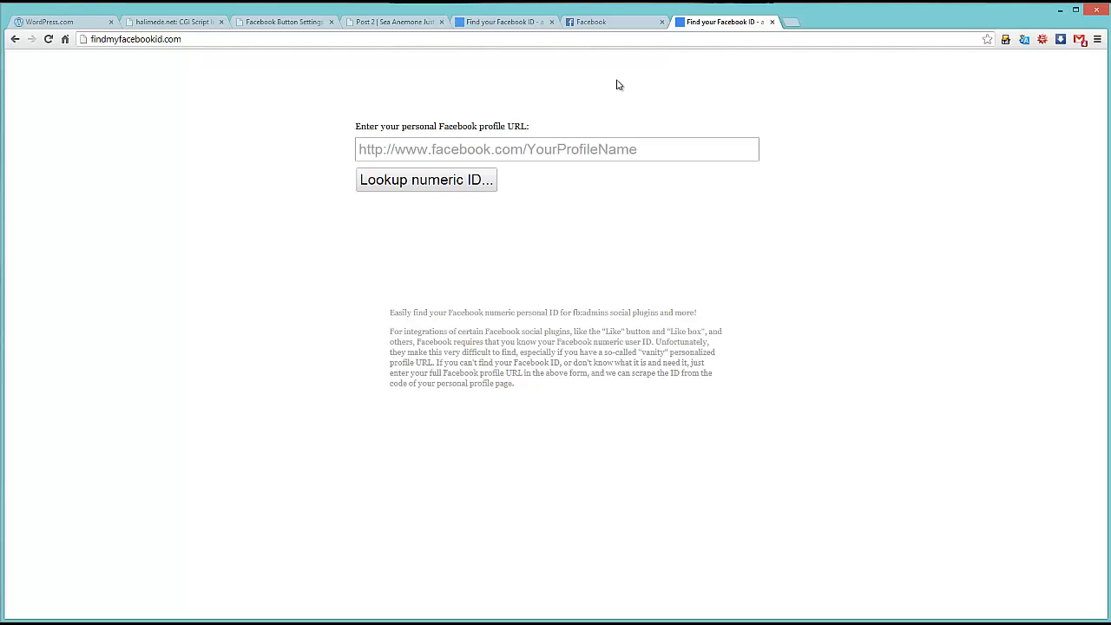
Switch to Facebook, open the account owner's profile page and copy its URL
left_click(610, 26)
left_click(255, 98)
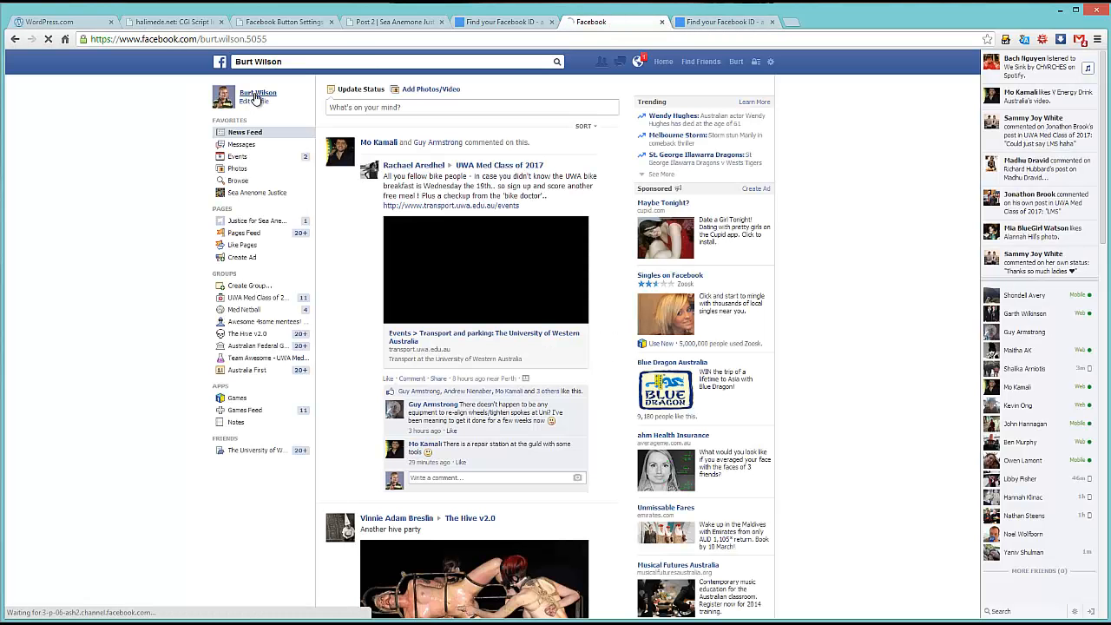
left_click(281, 39)
key("ctrl+c")
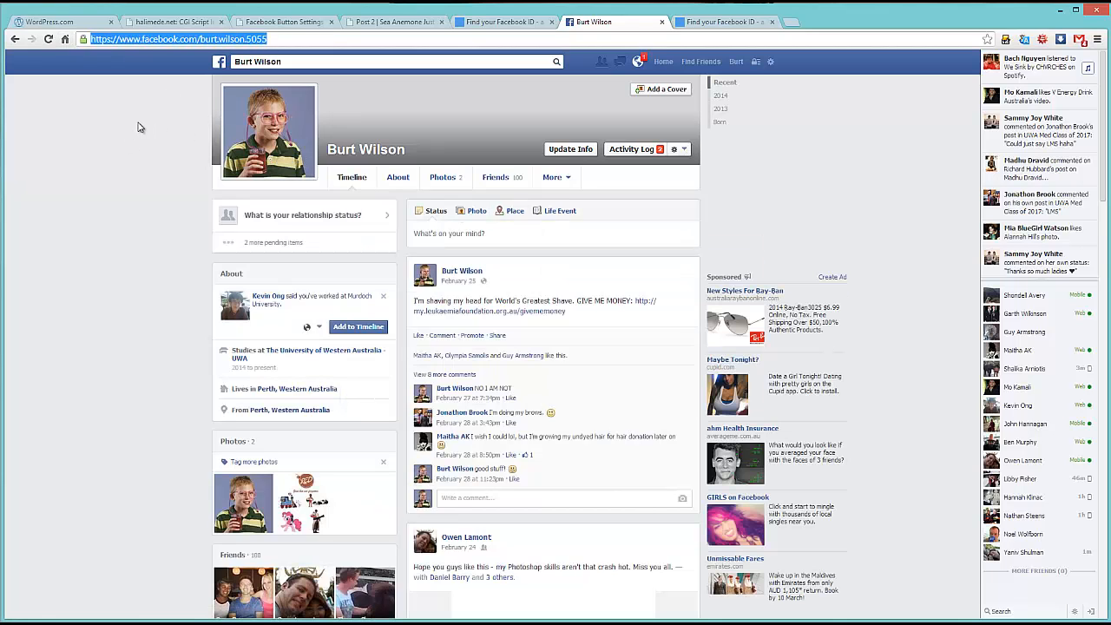
Look up the numeric ID for the copied profile URL on findmyfacebookid.com and copy that ID
left_click(725, 22)
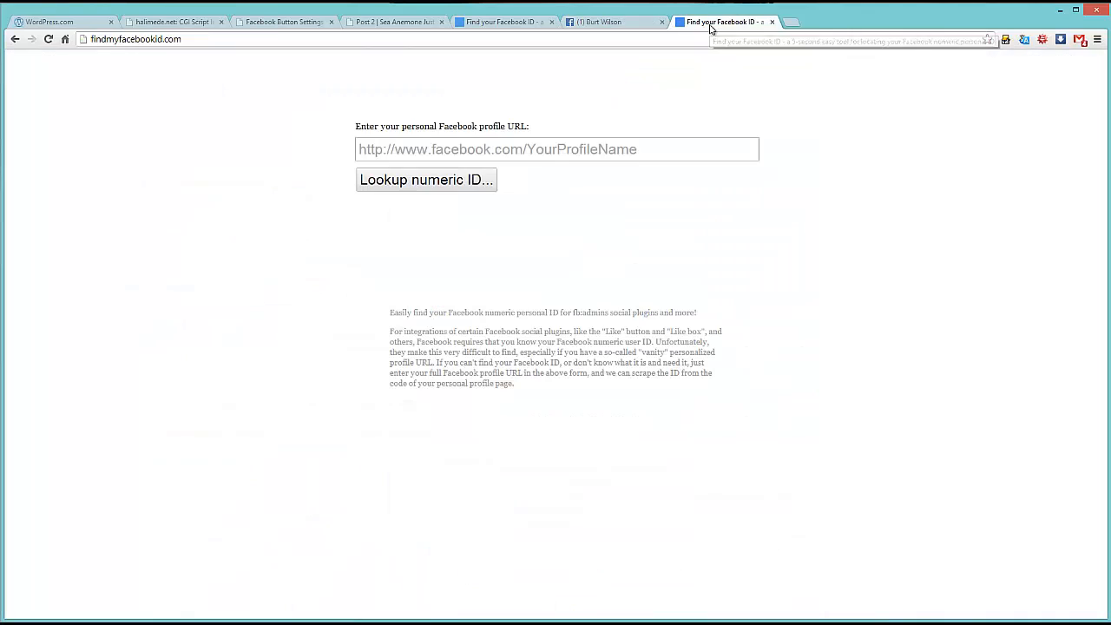
left_click(548, 149)
key("ctrl+v")
left_click(426, 182)
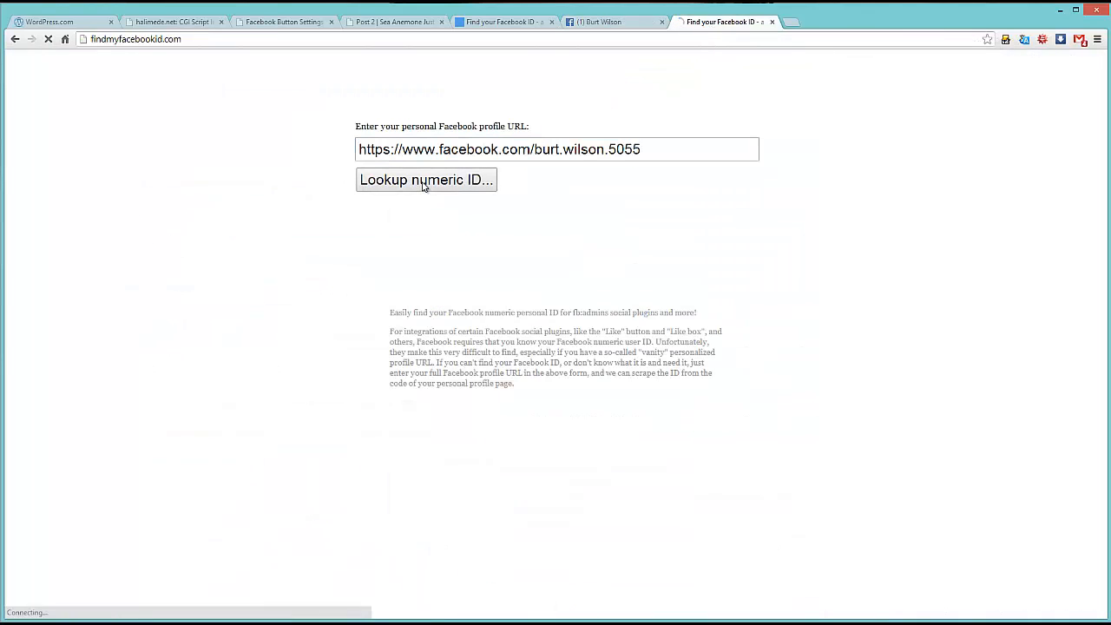
left_click_drag(422, 170, 717, 186)
key("ctrl+c")
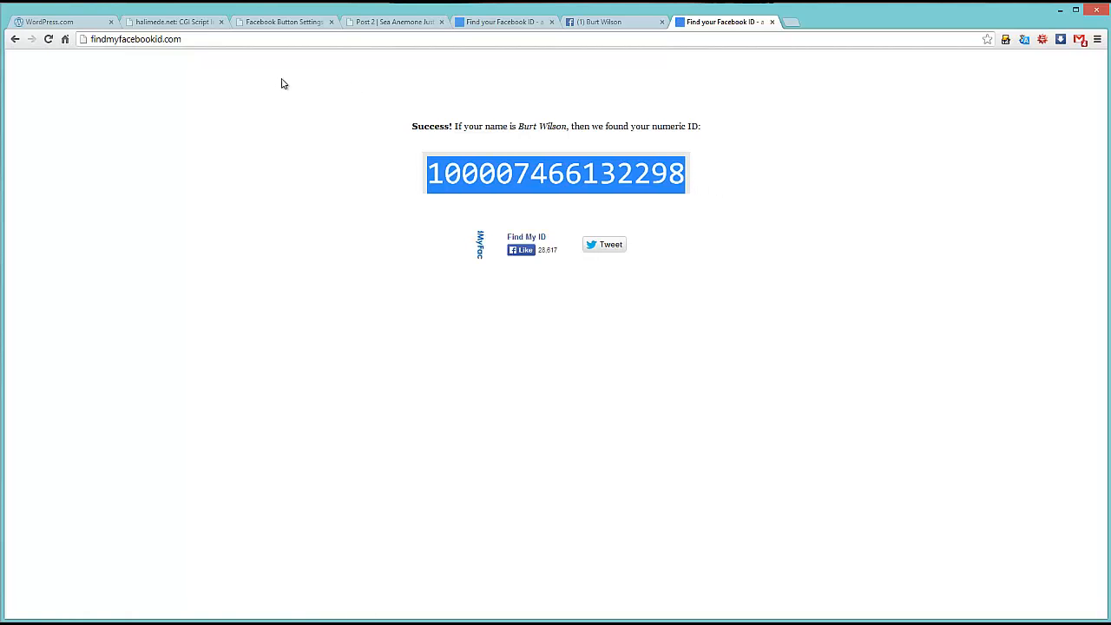
Return to the Facebook Button settings and paste the copied numeric ID as the Facebook ID
left_click(171, 25)
left_click(267, 26)
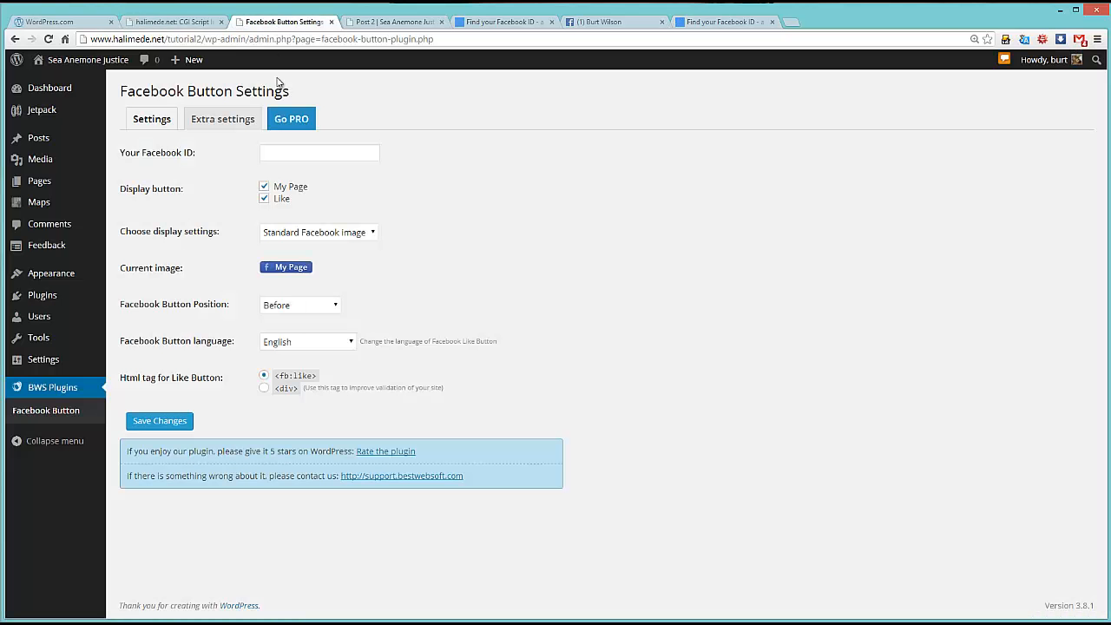
left_click(286, 152)
key("ctrl+v")
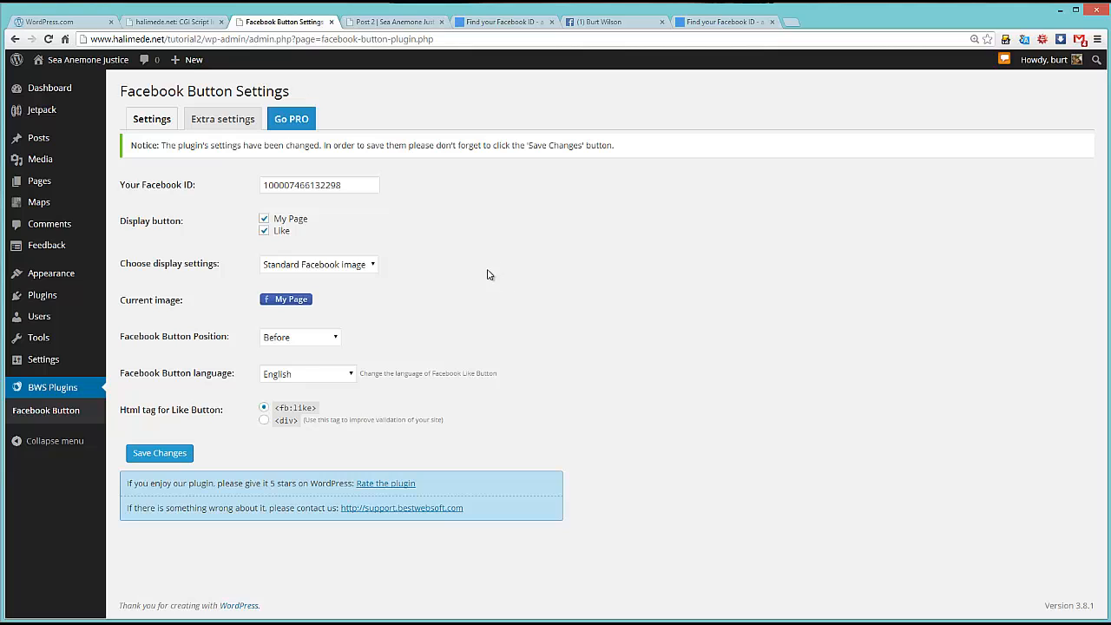
Disable the My Page button, choose Standard Facebook image as the display setting, and save the changes
left_click(266, 219)
left_click(346, 265)
left_click(293, 277)
left_click(160, 454)
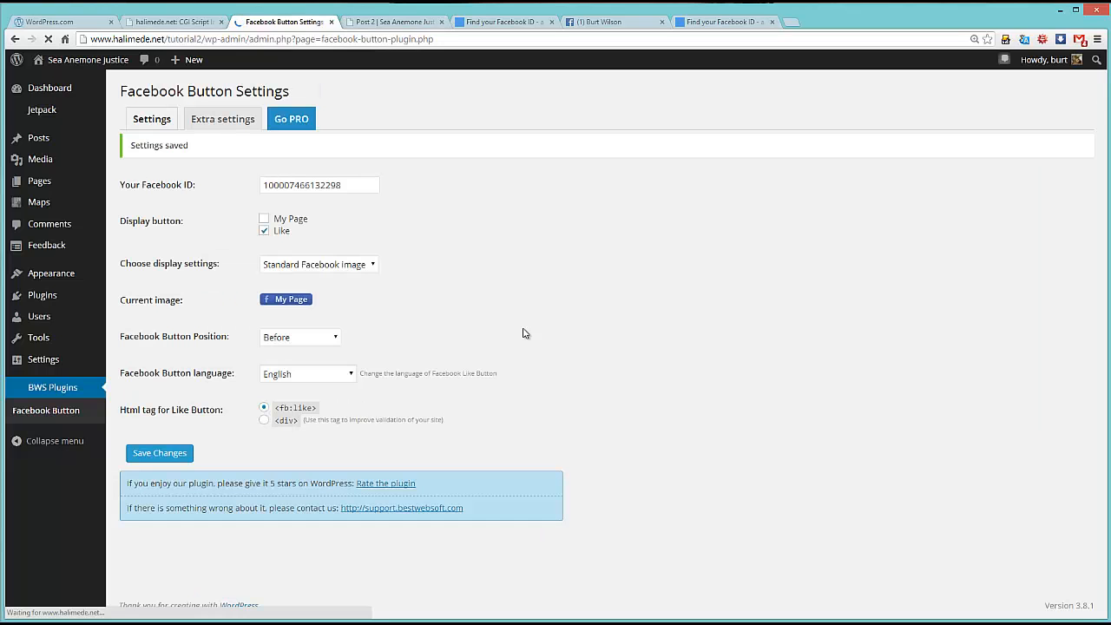
Reload the published "Post 2" page and check it for the Facebook Like button
left_click(382, 21)
key("F5")
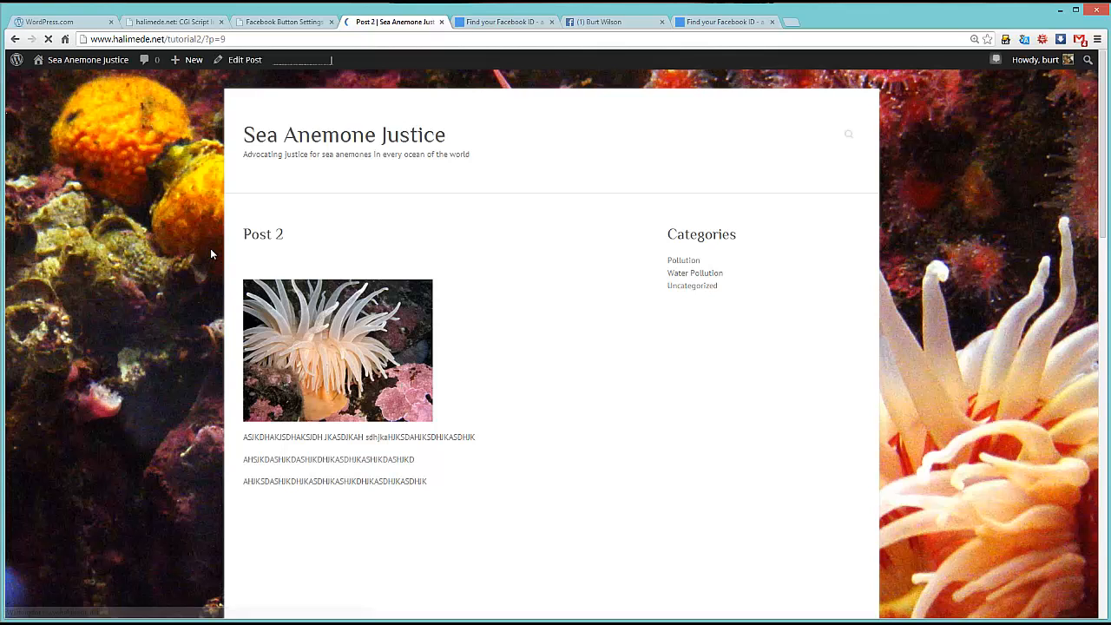
scroll(260, 252, "down", 9)
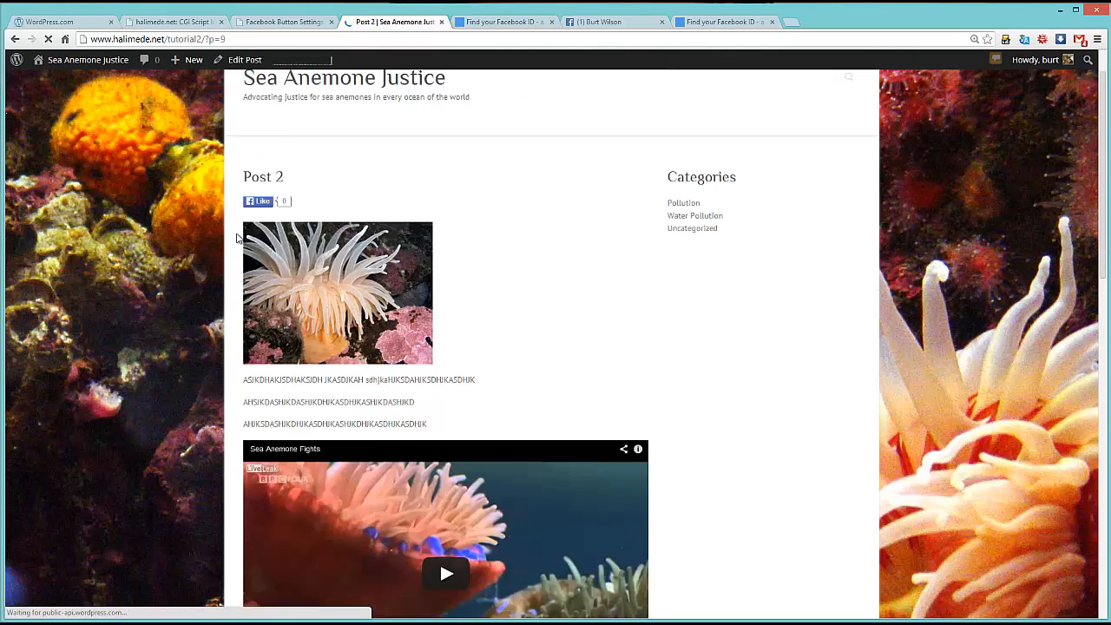
scroll(191, 258, "up", 9)
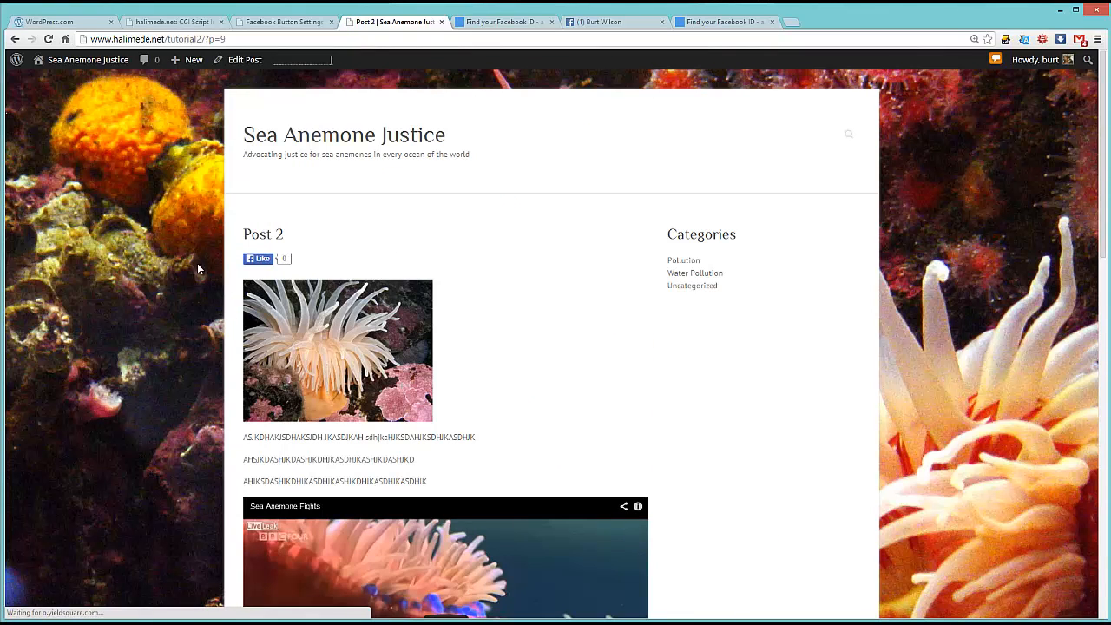